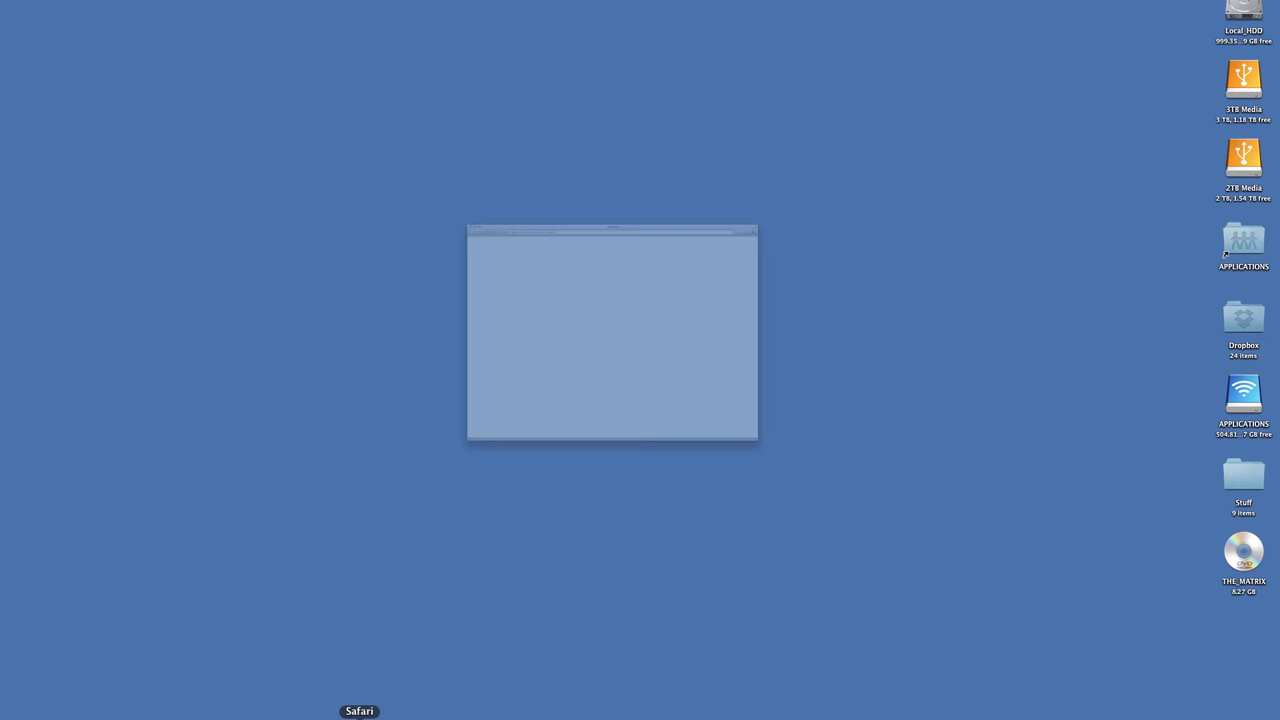
- Open Safari, search the web for "makemkv", and open the official MakeMKV website
click(359, 716)
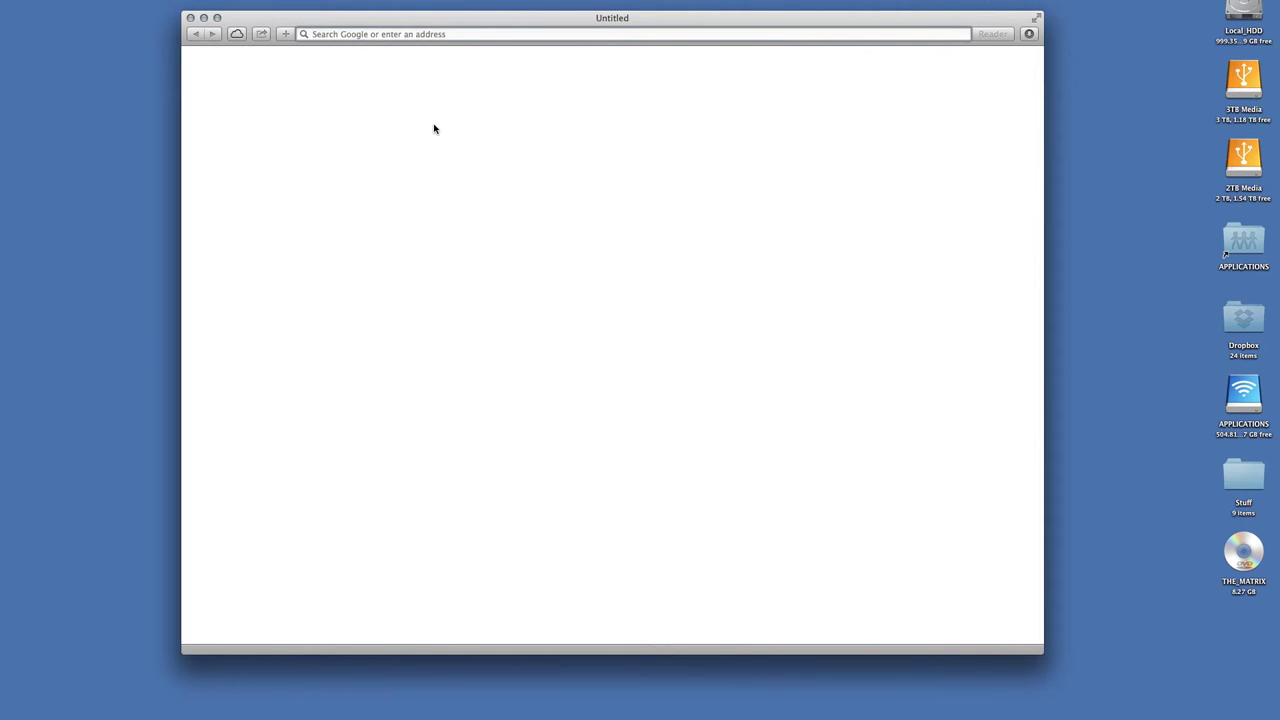
text(make)
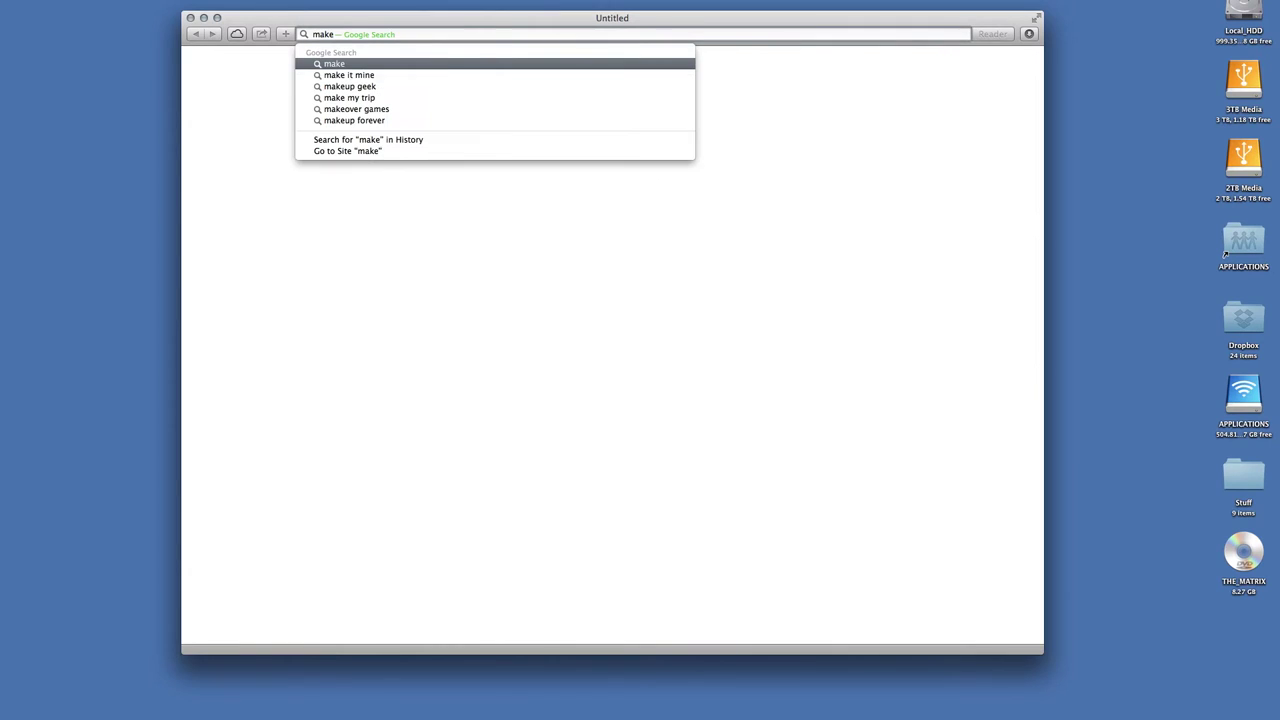
text(mkv)
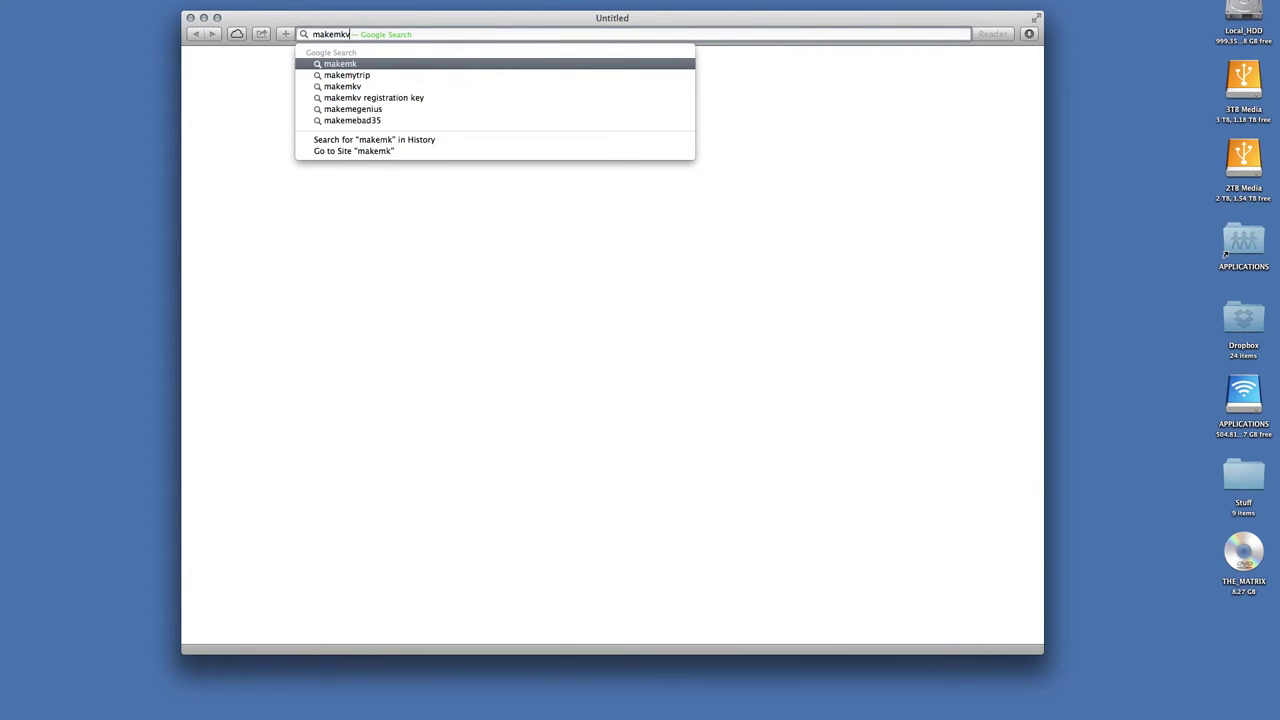
key(Return)
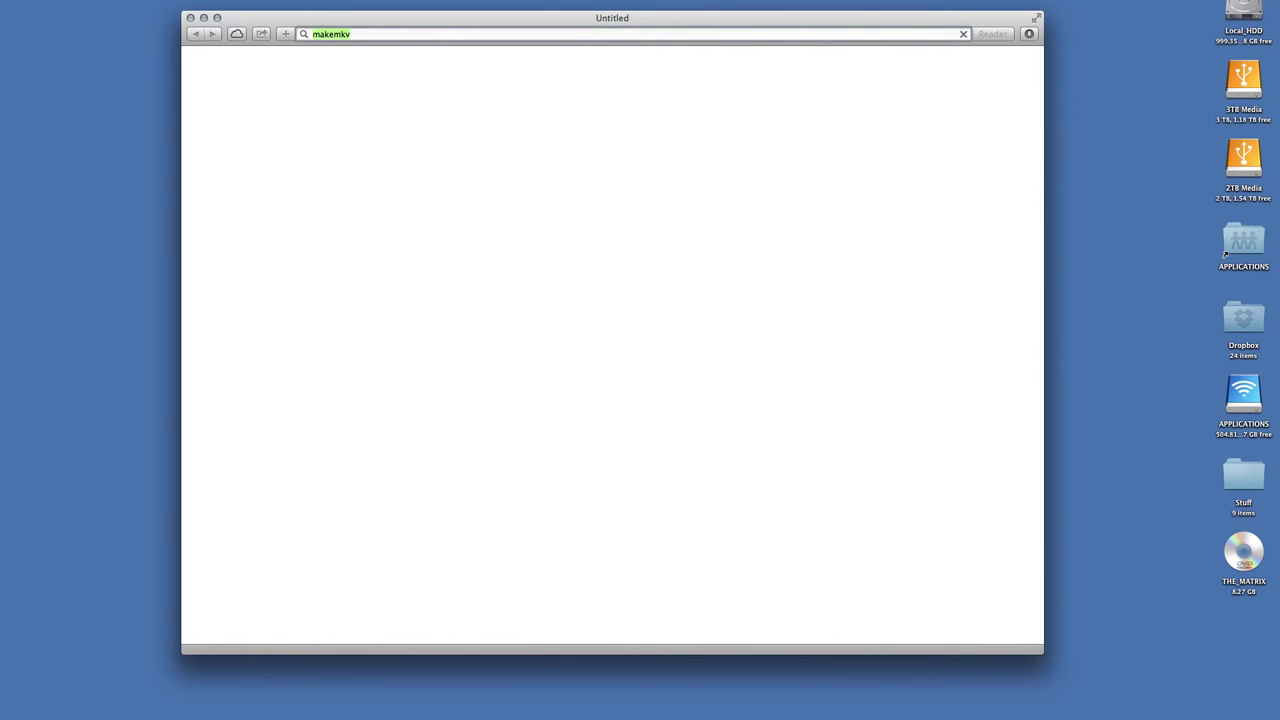
key(Return)
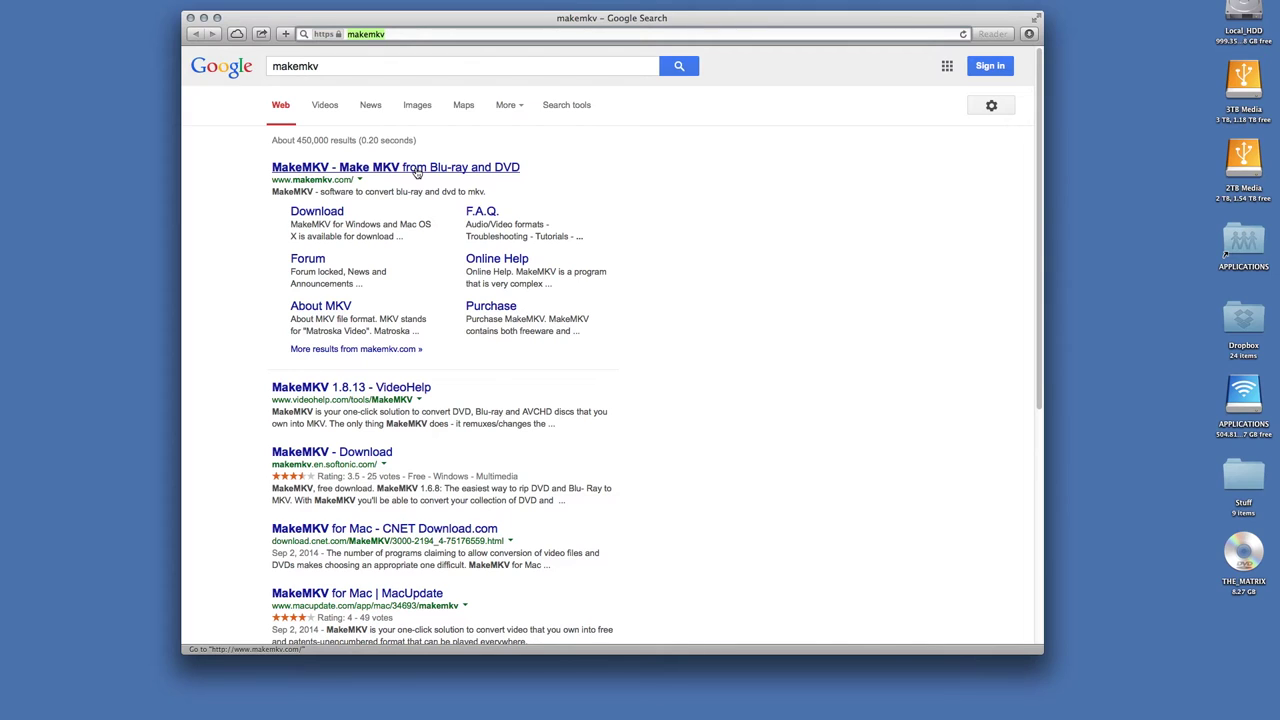
click(417, 172)
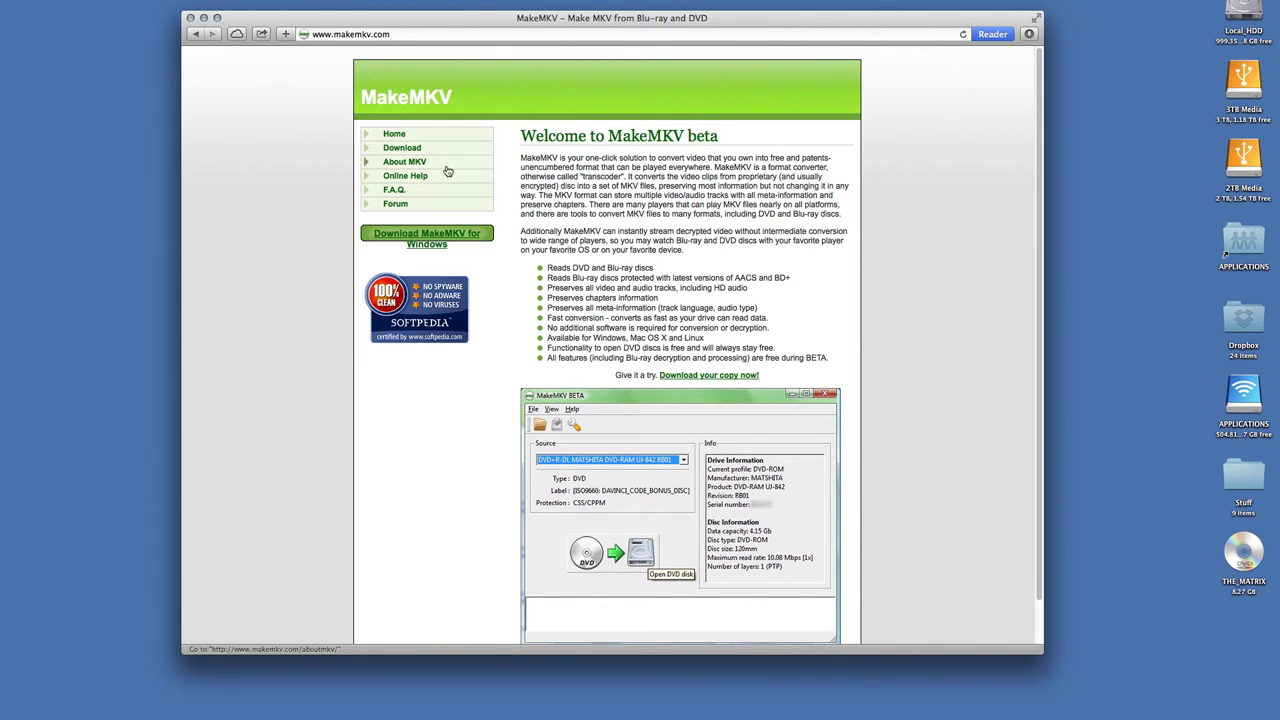
- Download MakeMKV 1.8.13 for Mac OS X, clear the finished entries from the downloads list, and check the download's progress
click(398, 148)
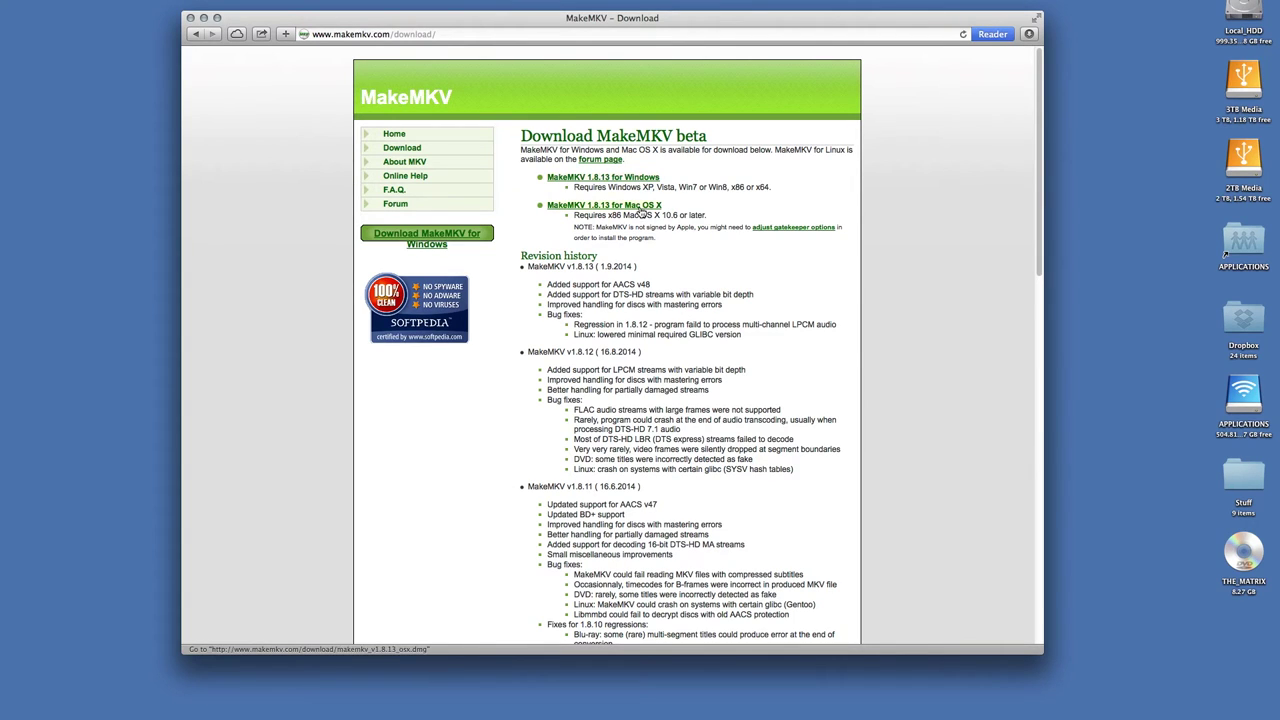
click(605, 210)
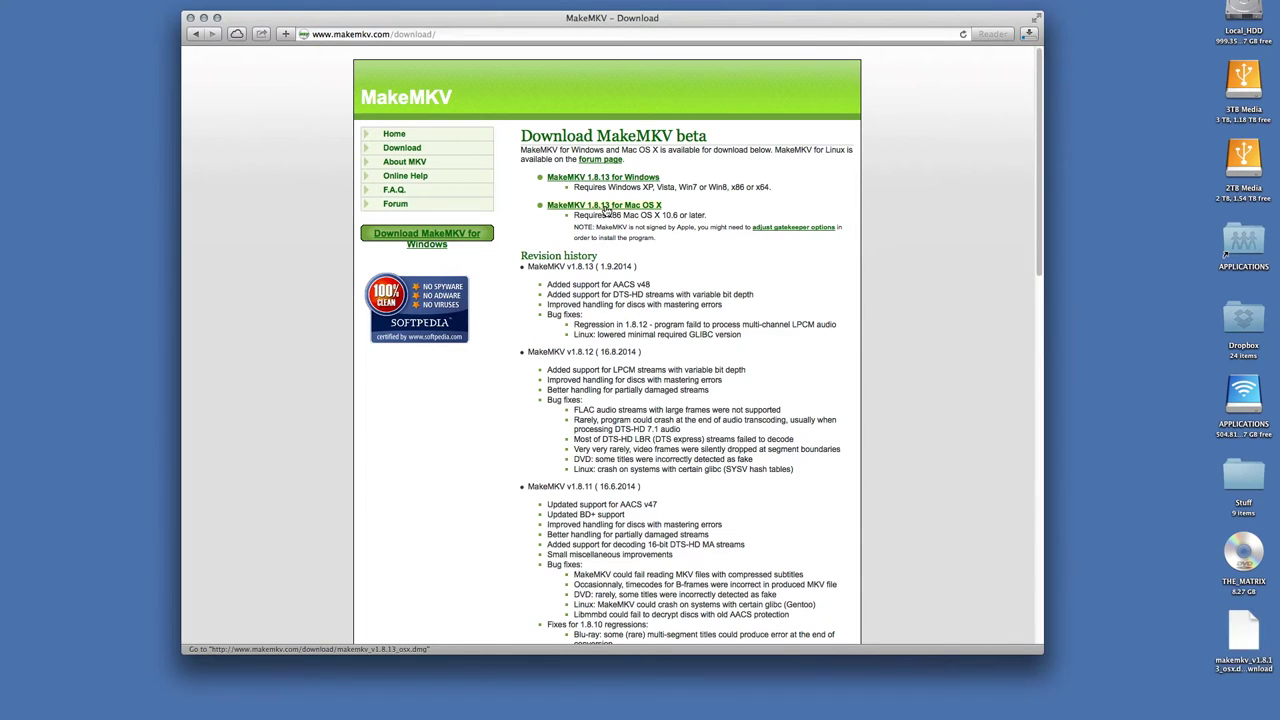
click(1029, 36)
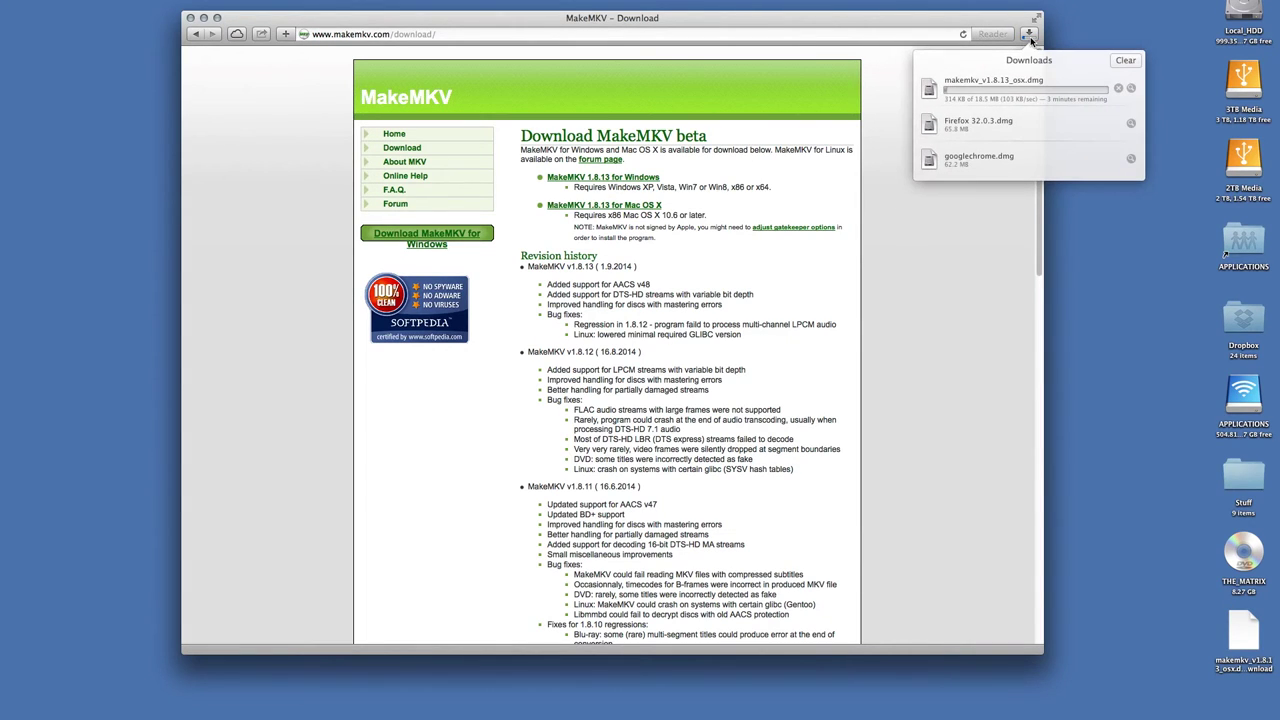
click(1133, 62)
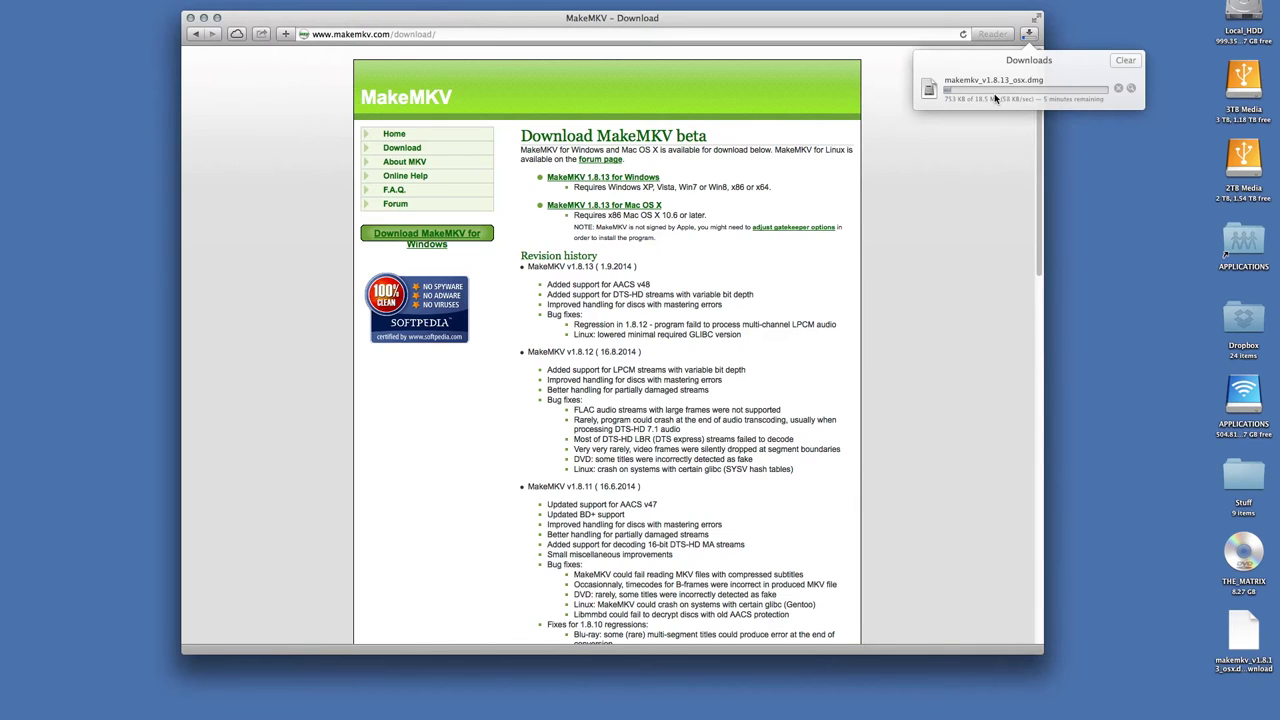
click(926, 209)
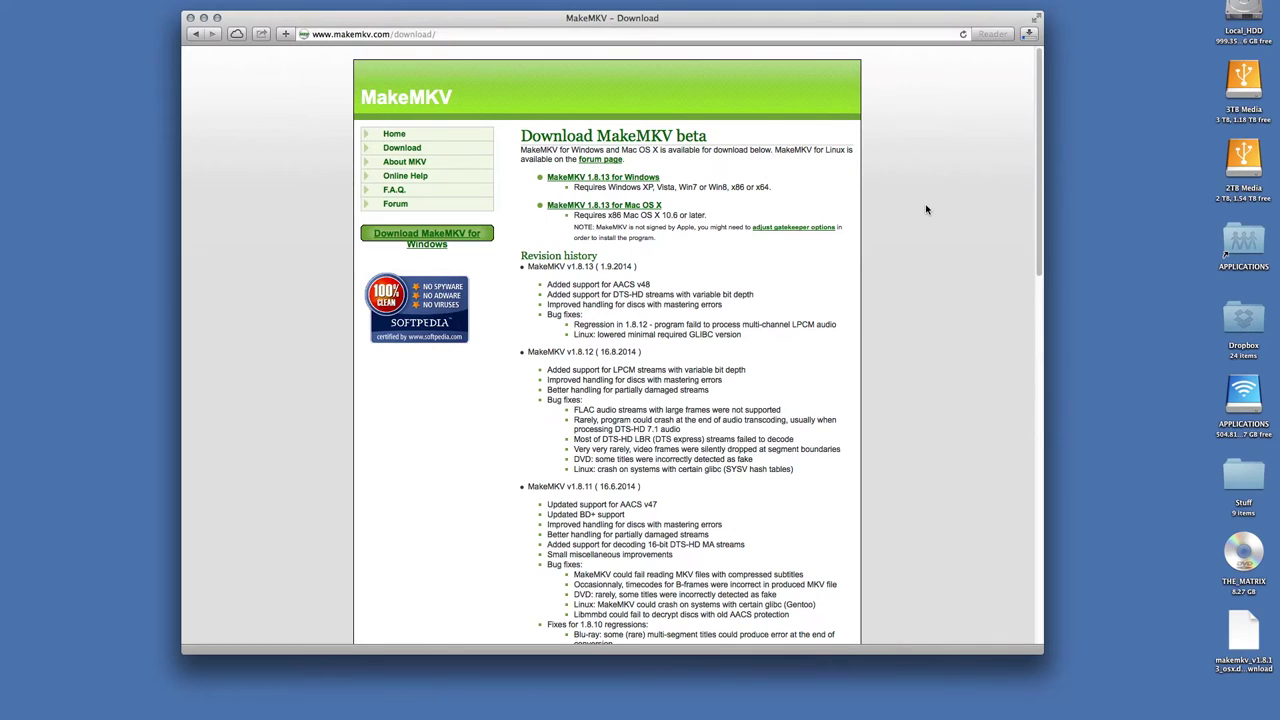
click(1027, 36)
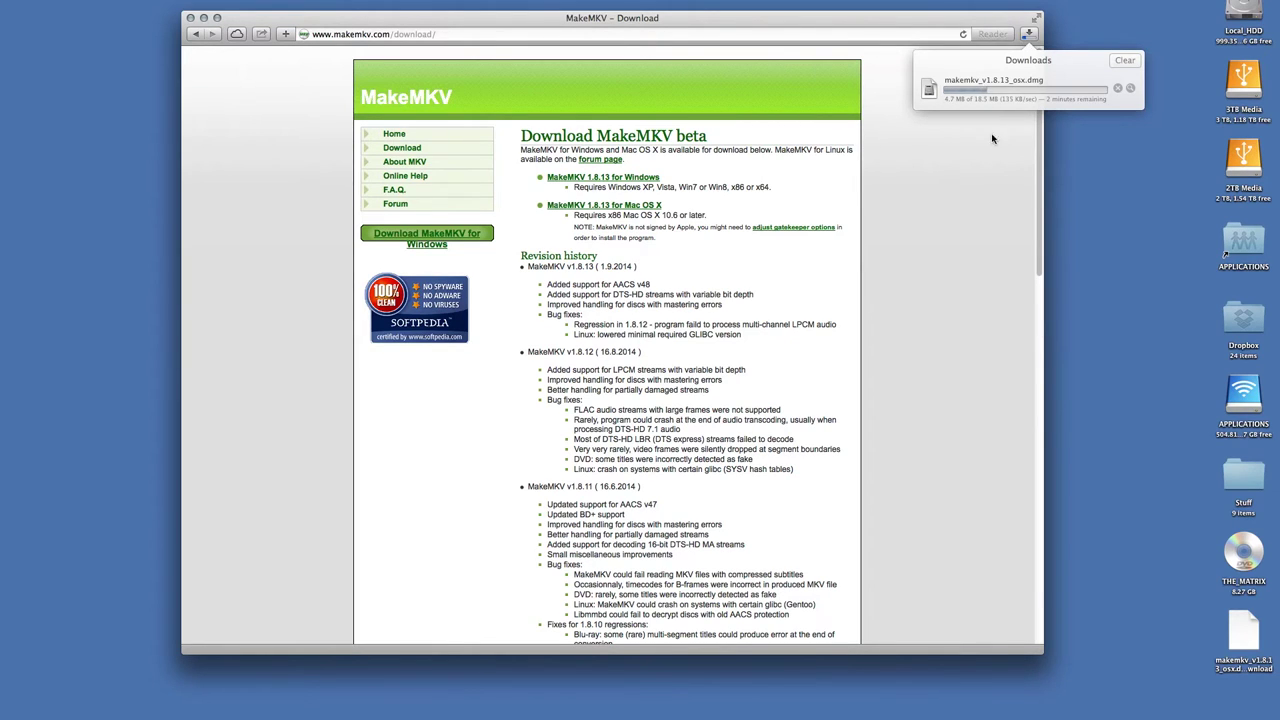
click(983, 162)
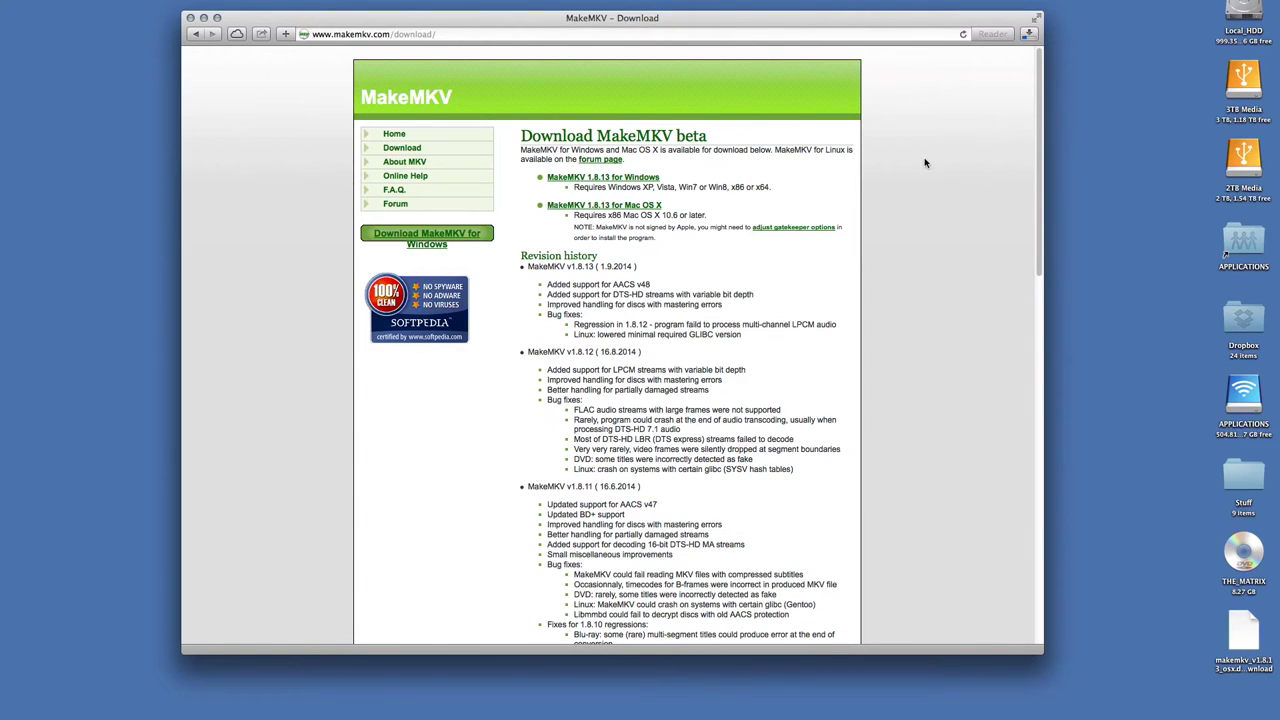
- Look through the site's Online Help and F.A.Q. pages and return to the home page
click(402, 176)
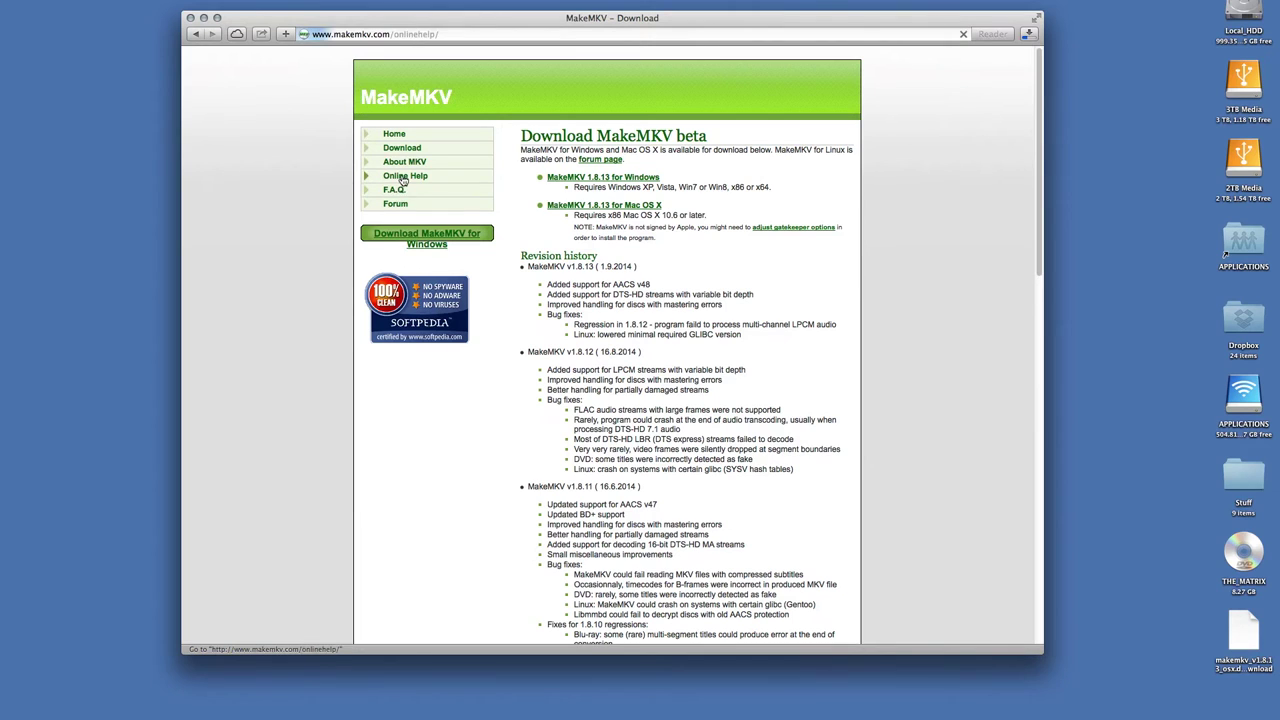
scroll(598, 239, down, 10)
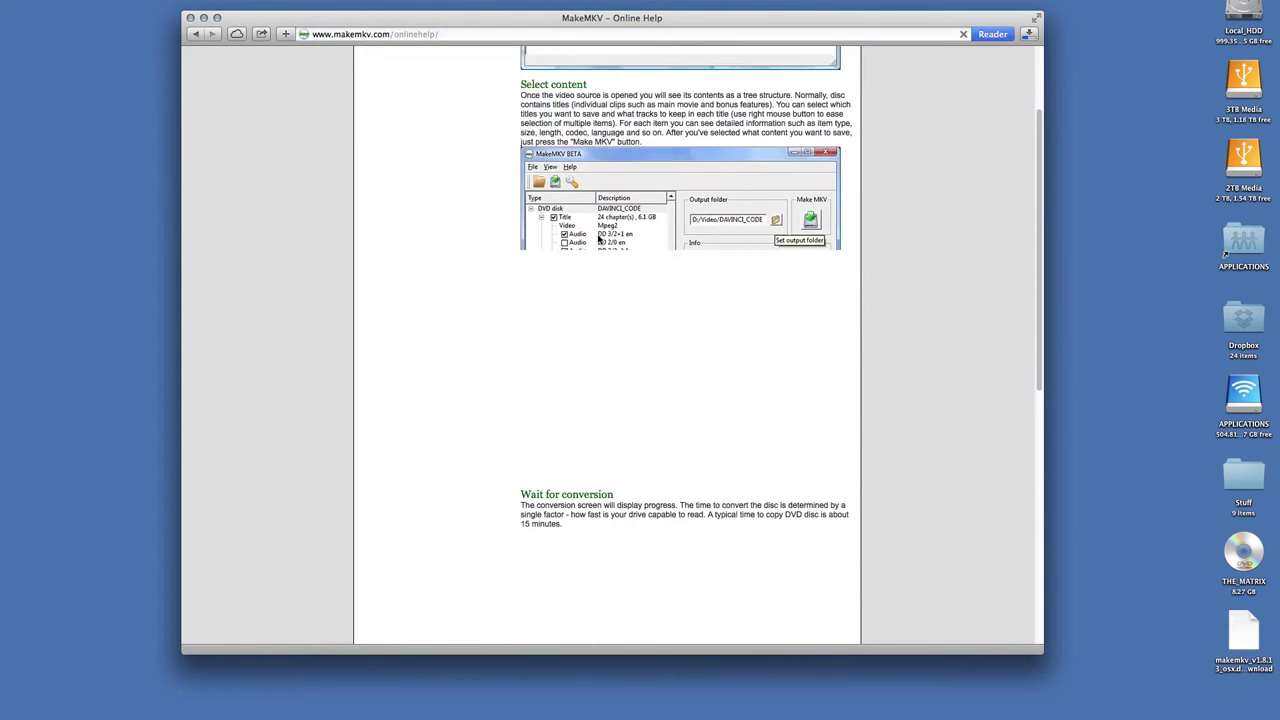
scroll(598, 239, up, 10)
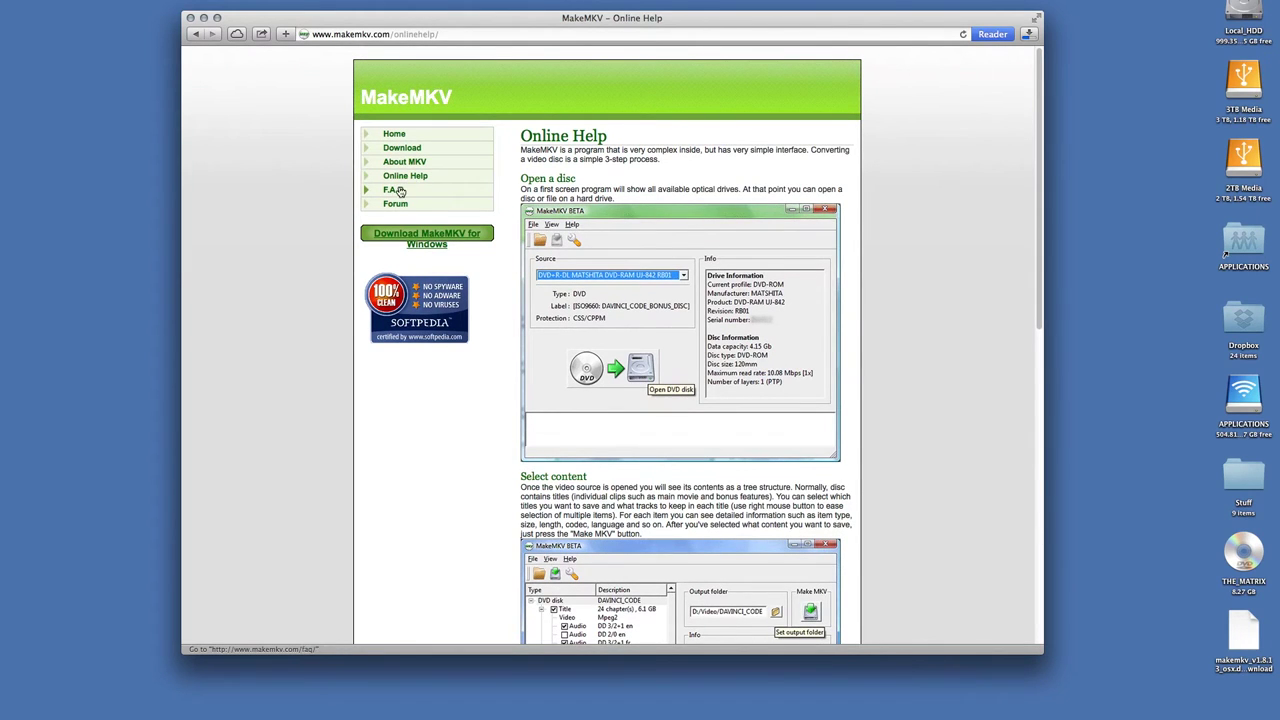
click(397, 191)
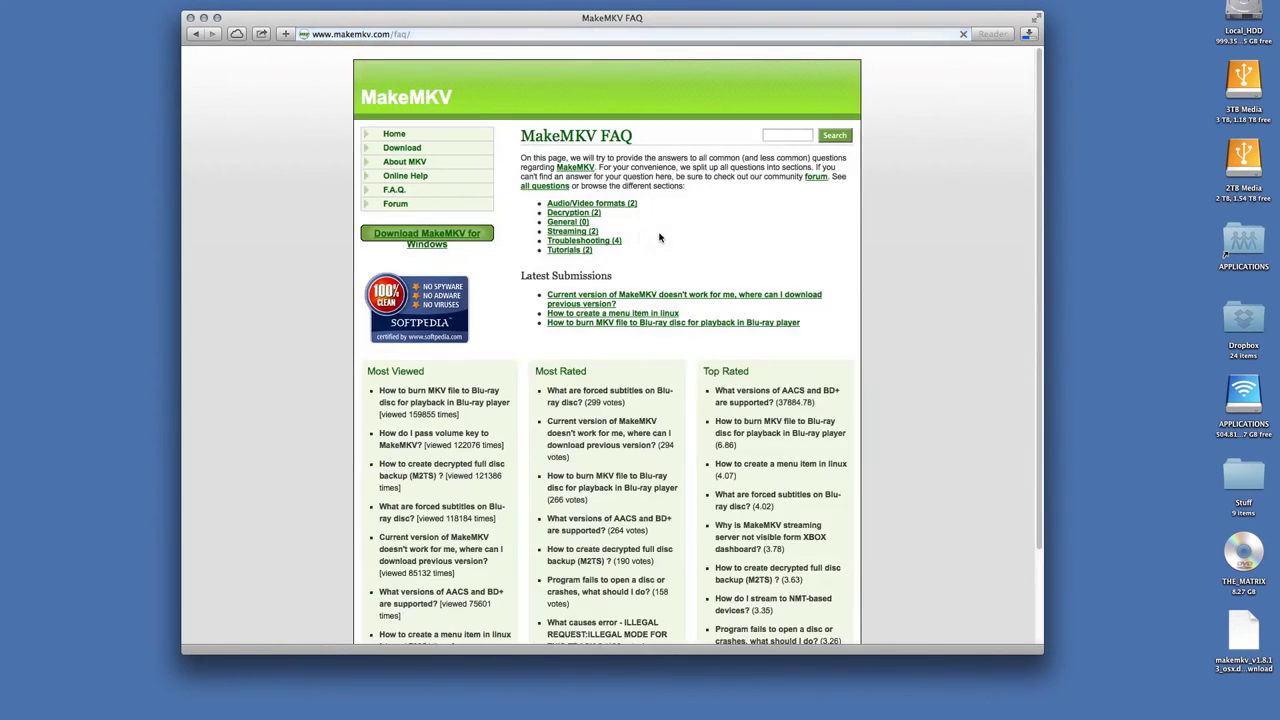
scroll(620, 228, down, 3)
scroll(602, 226, up, 3)
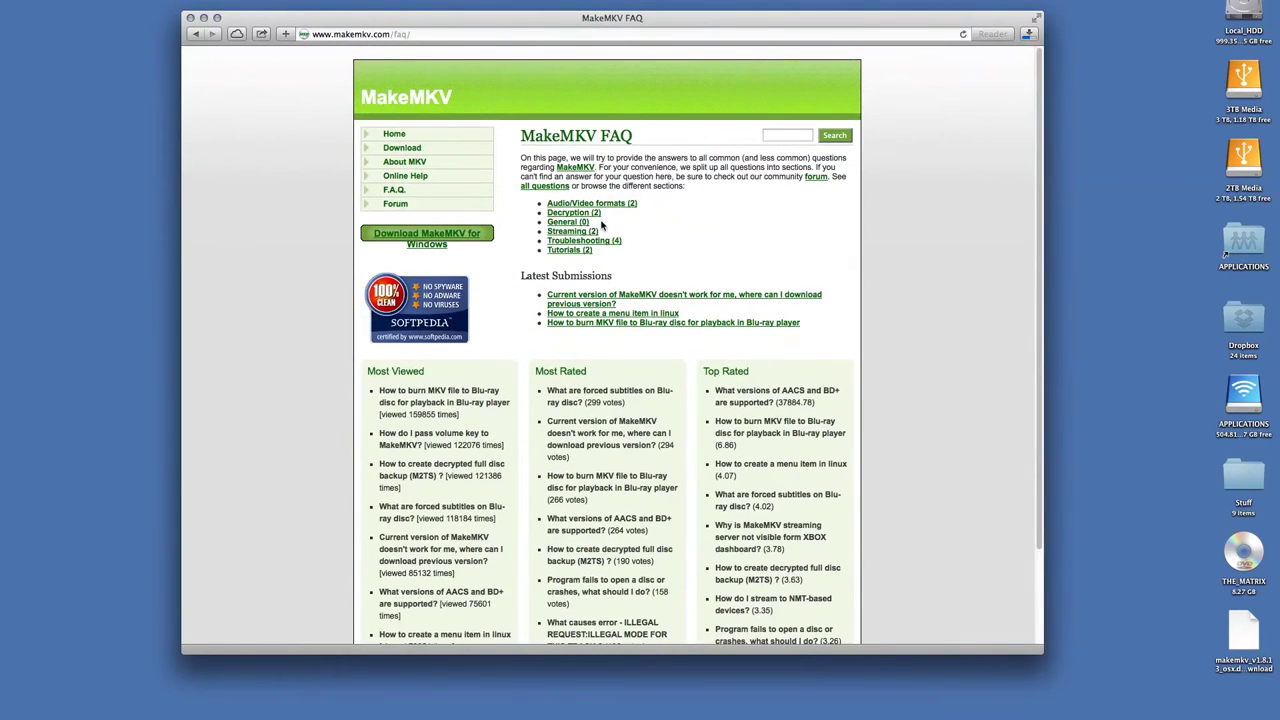
click(395, 136)
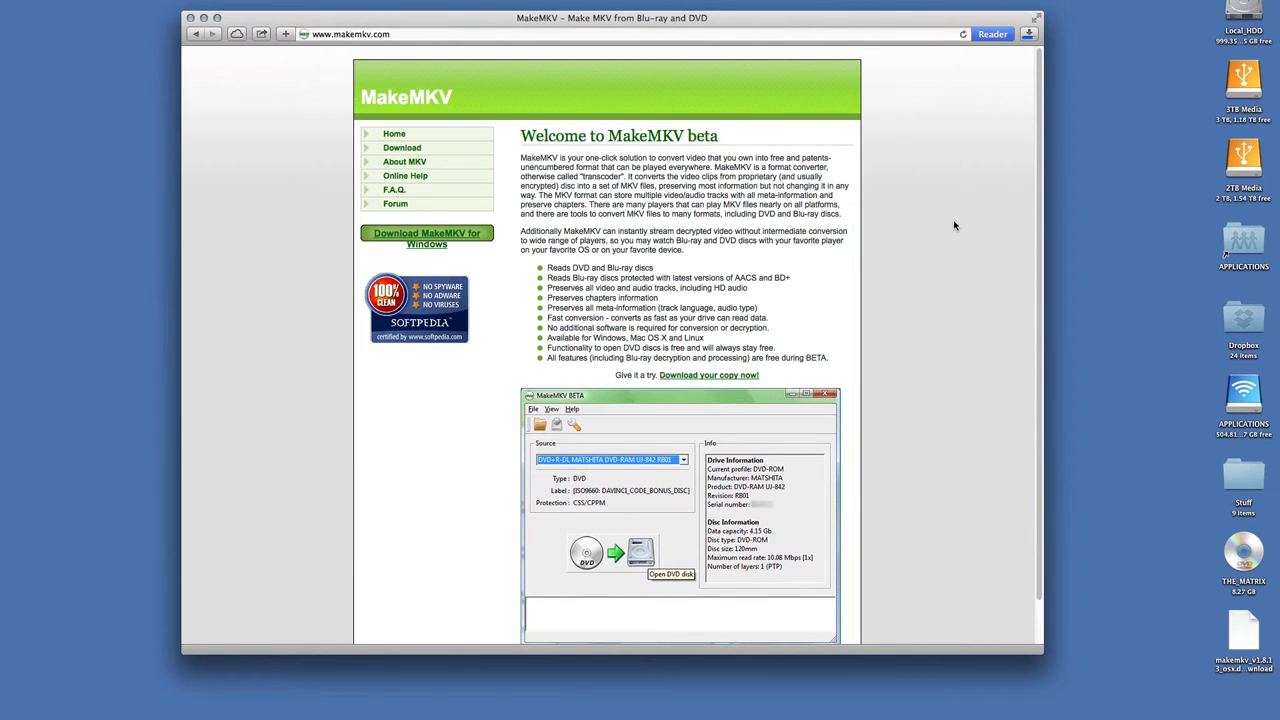
- Locate the downloaded makemkv_v1.8.13_osx.dmg in its folder and open the disk image
click(1027, 37)
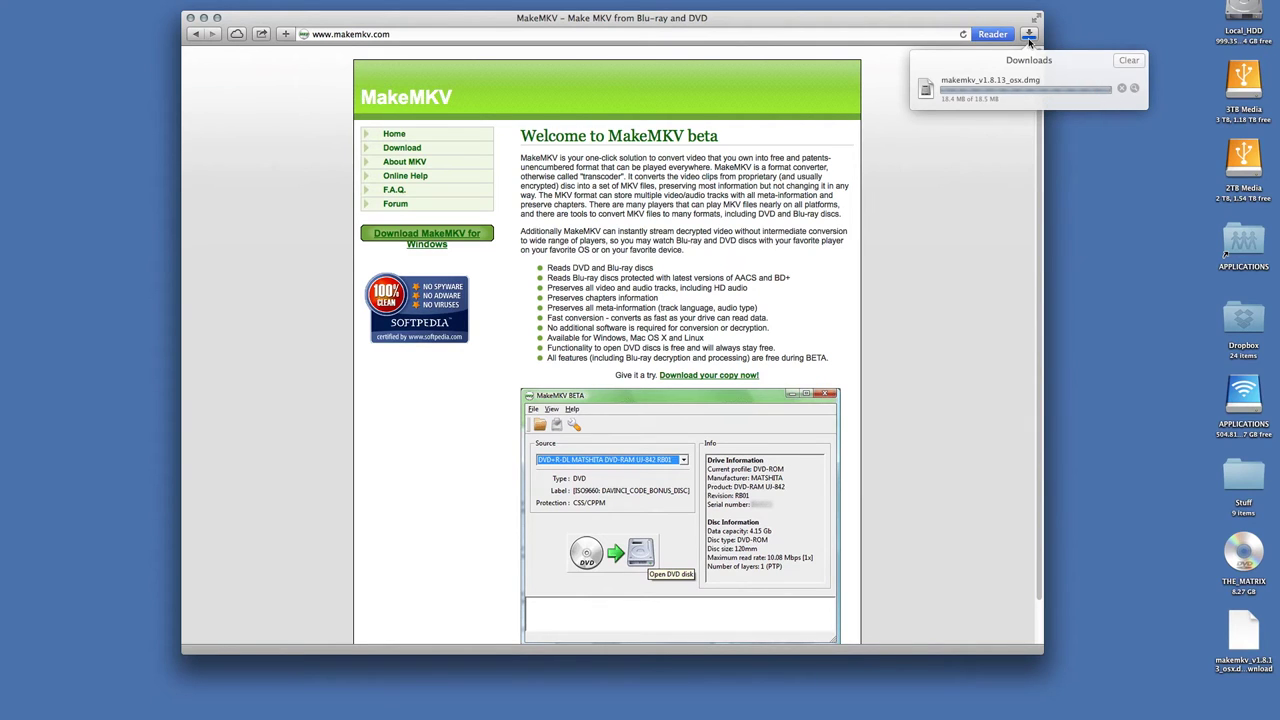
click(1134, 88)
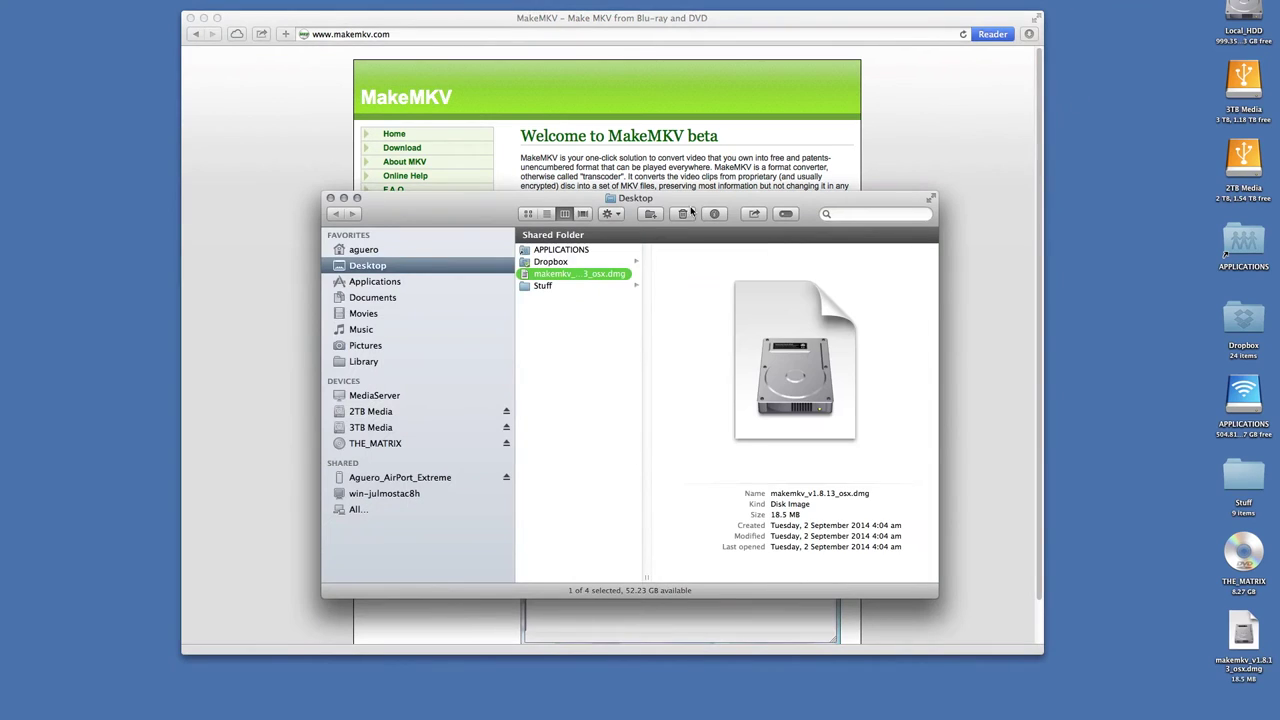
click(330, 199)
click(790, 380)
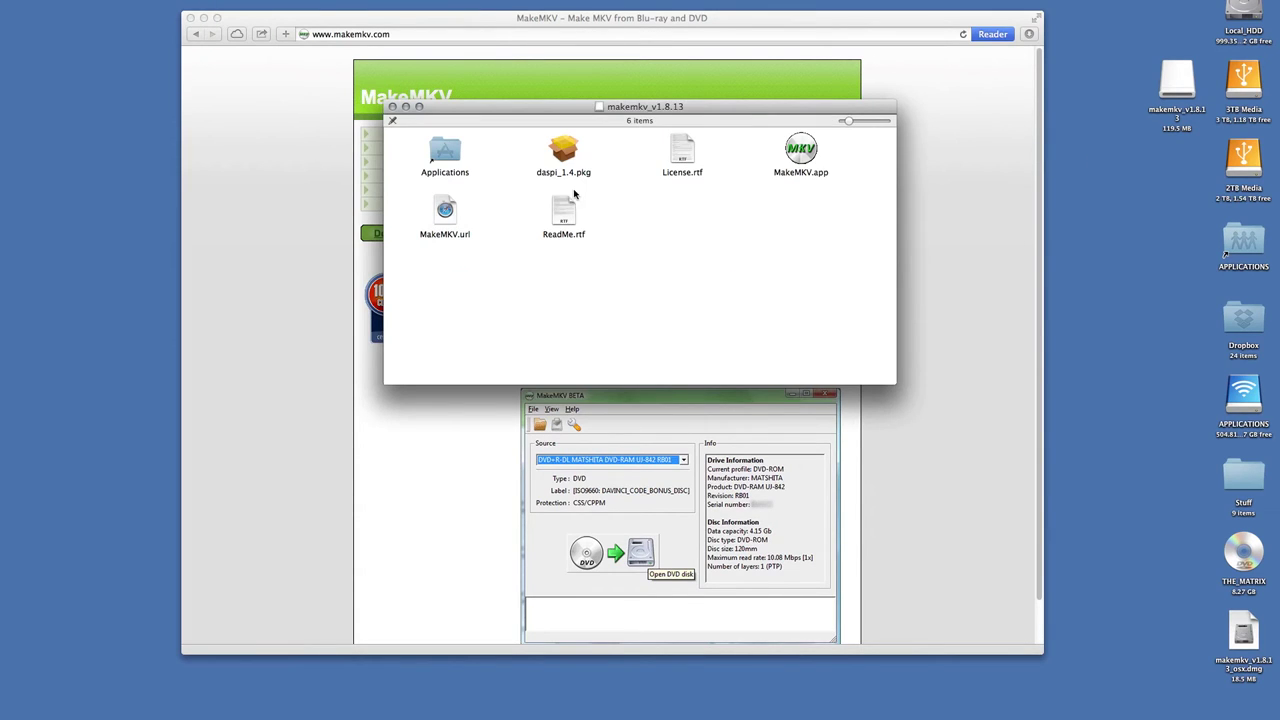
- Copy MakeMKV.app to the Applications folder, launch it from the disk image with the download warning accepted, and close the disk image window
click(800, 152)
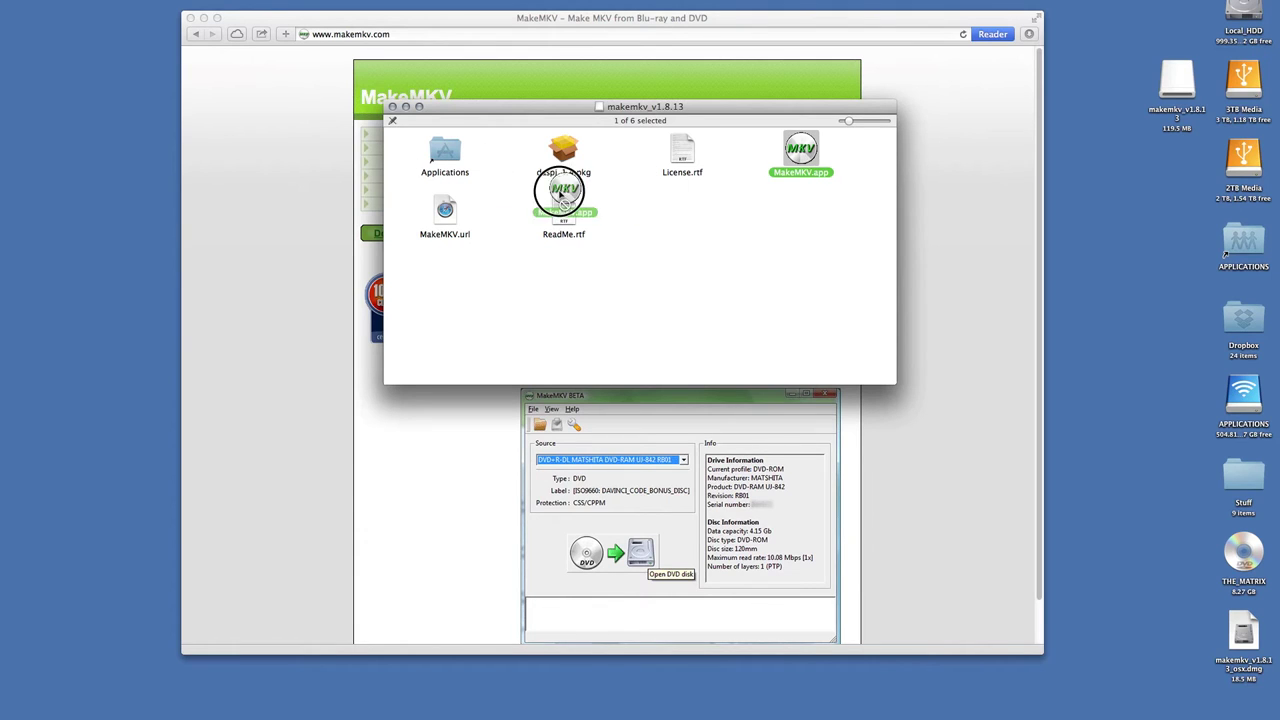
drag(562, 198, 448, 150)
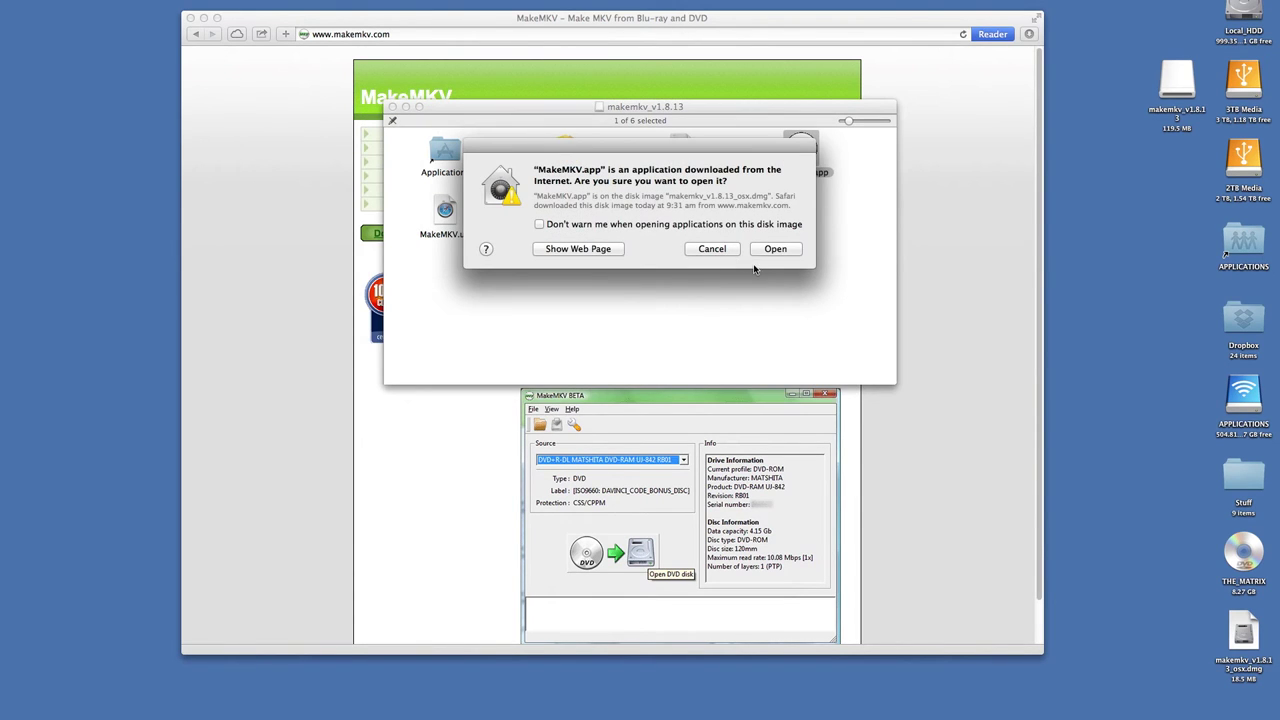
click(775, 250)
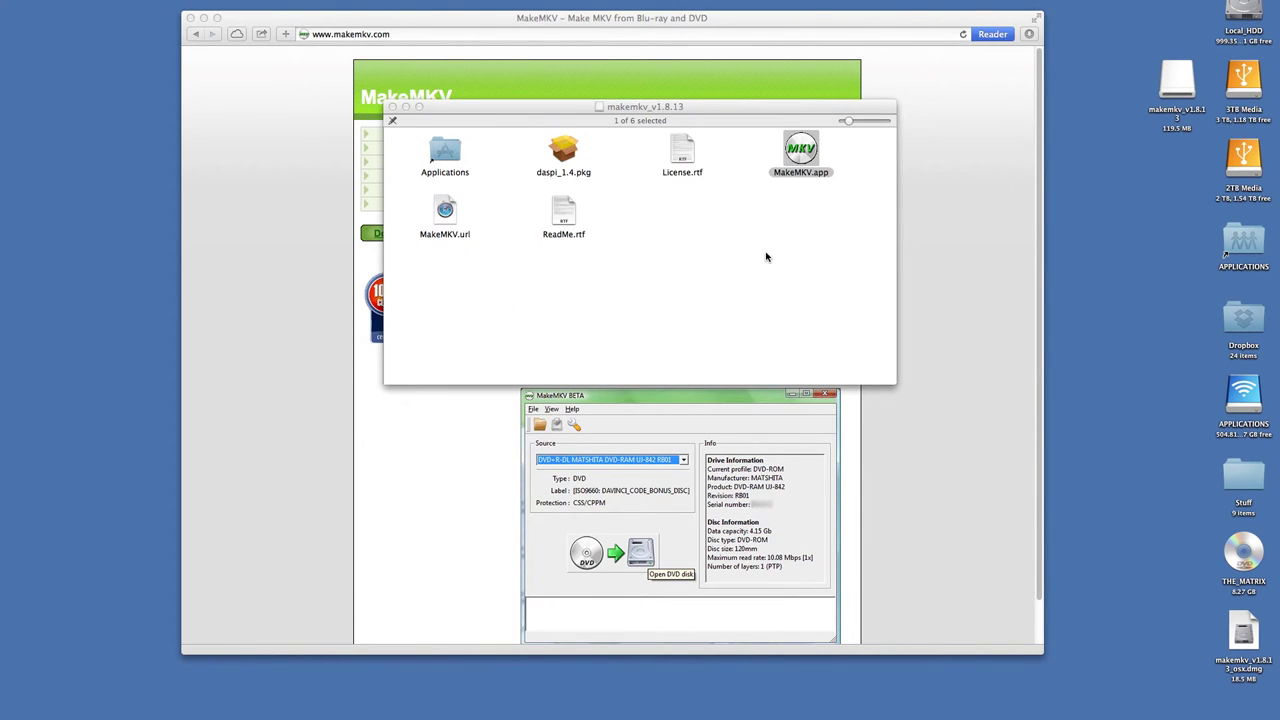
click(392, 107)
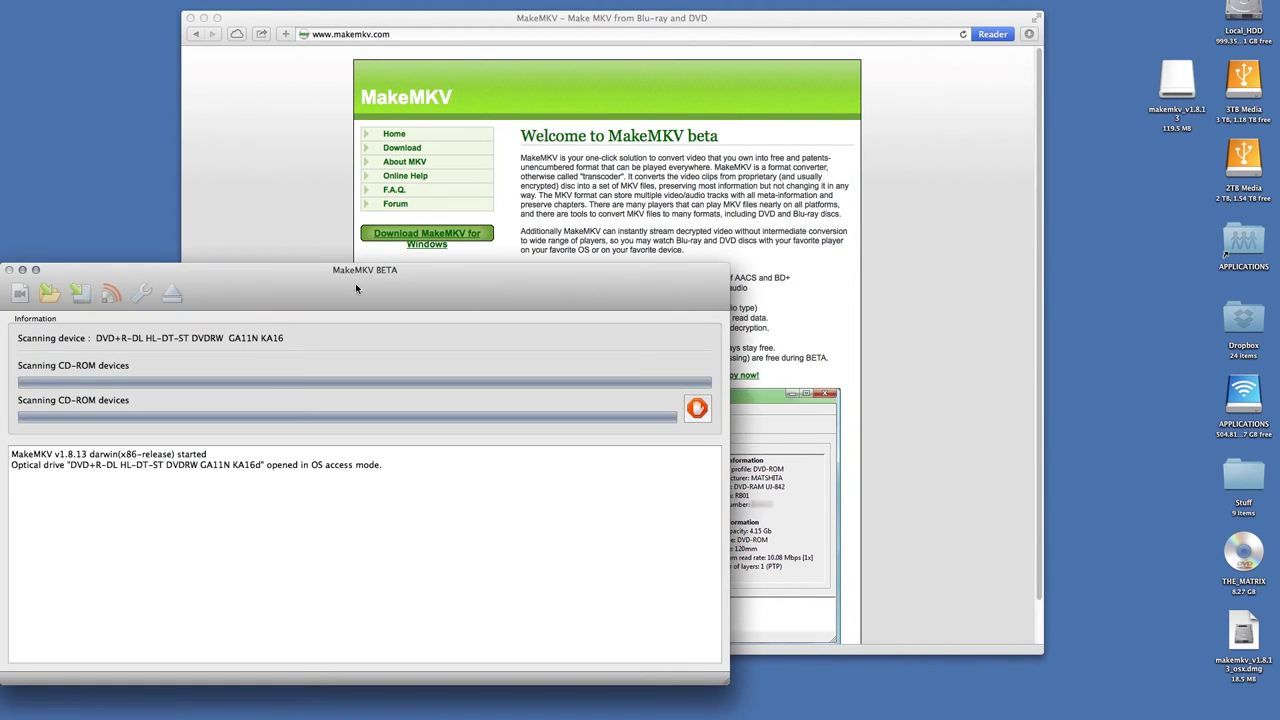
- Reposition the MakeMKV window and open the DVD disc THE_MATRIX to load its titles
drag(365, 263, 619, 265)
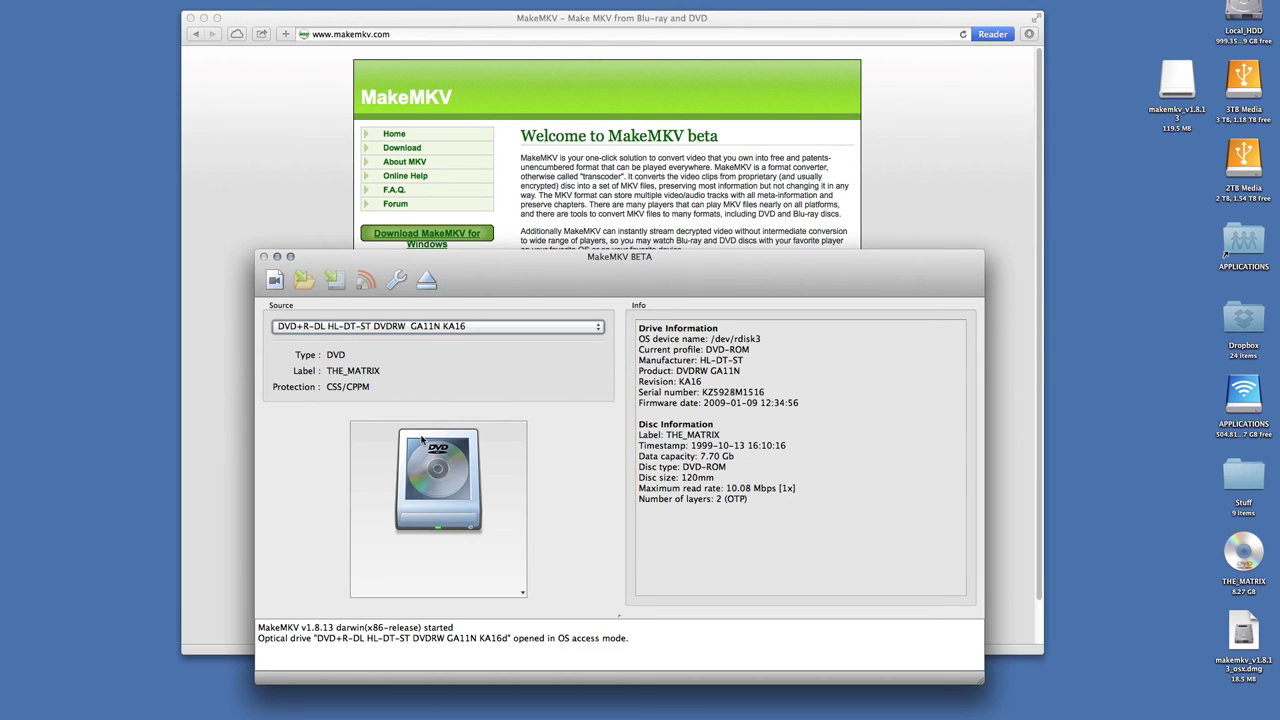
click(437, 468)
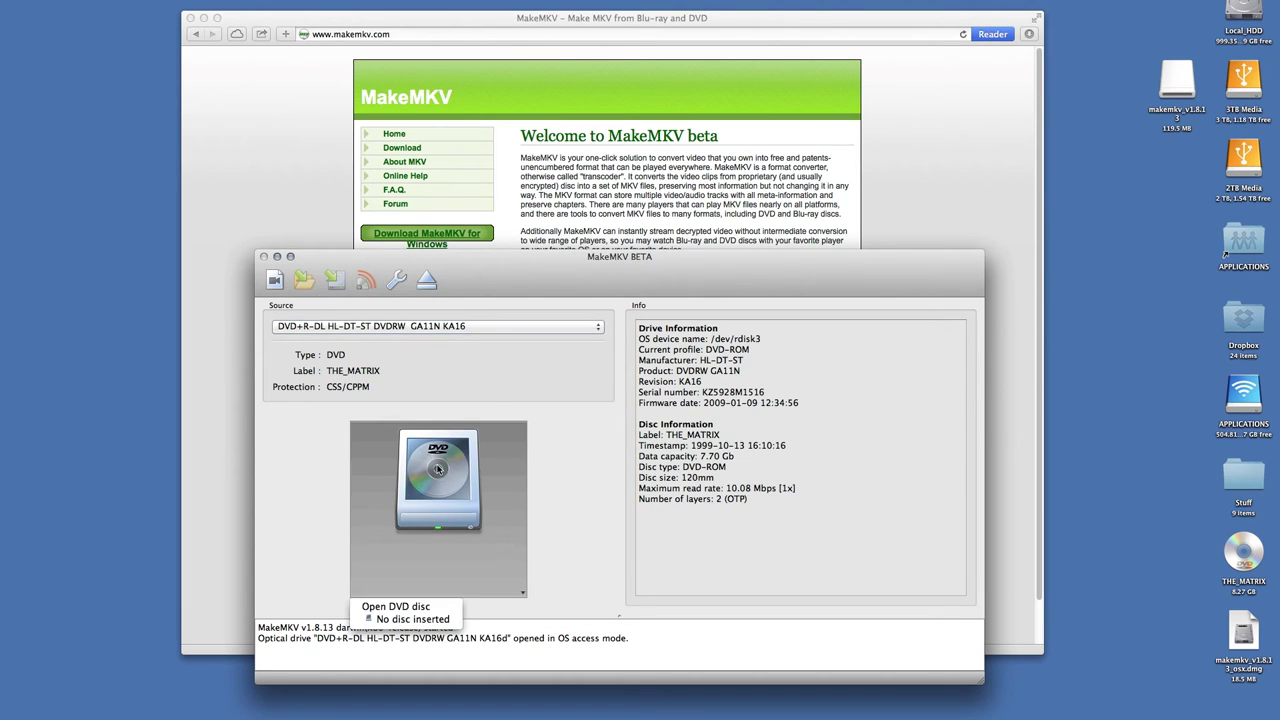
click(437, 468)
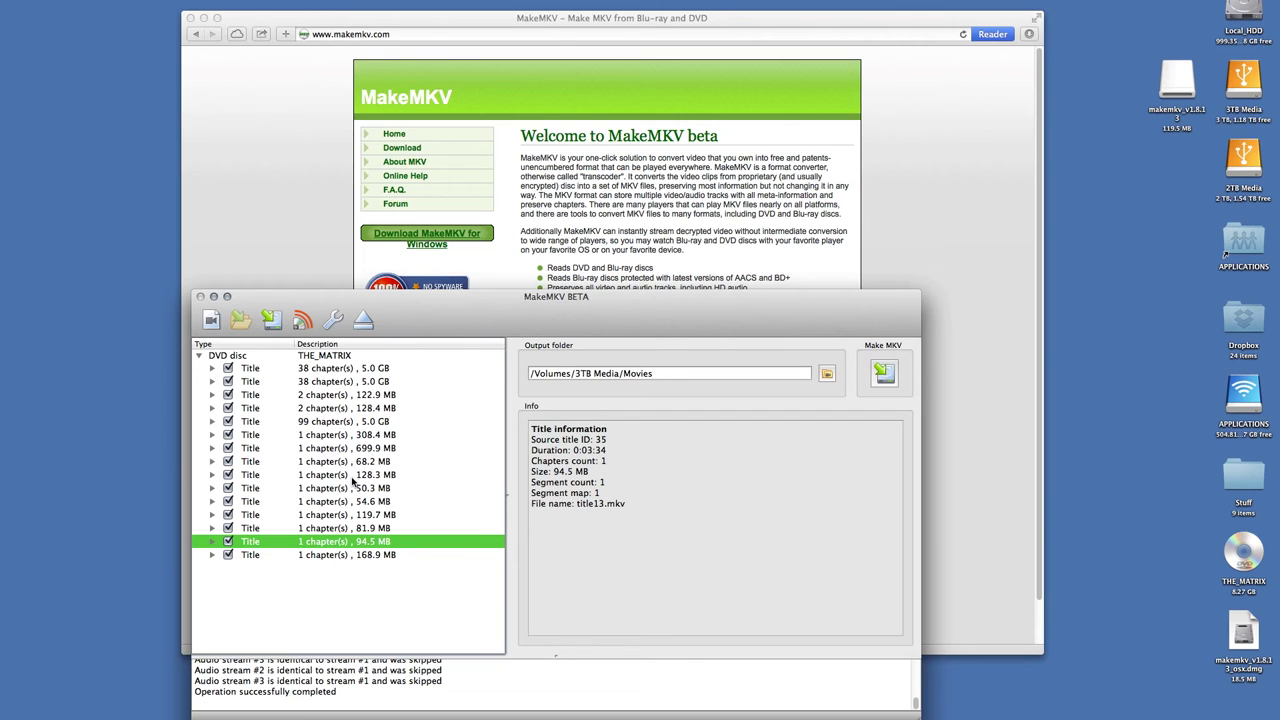
- Exclude every title of the THE_MATRIX disc from the conversion by unchecking them all
click(228, 368)
click(228, 381)
click(228, 394)
click(228, 408)
click(228, 421)
click(228, 434)
click(228, 448)
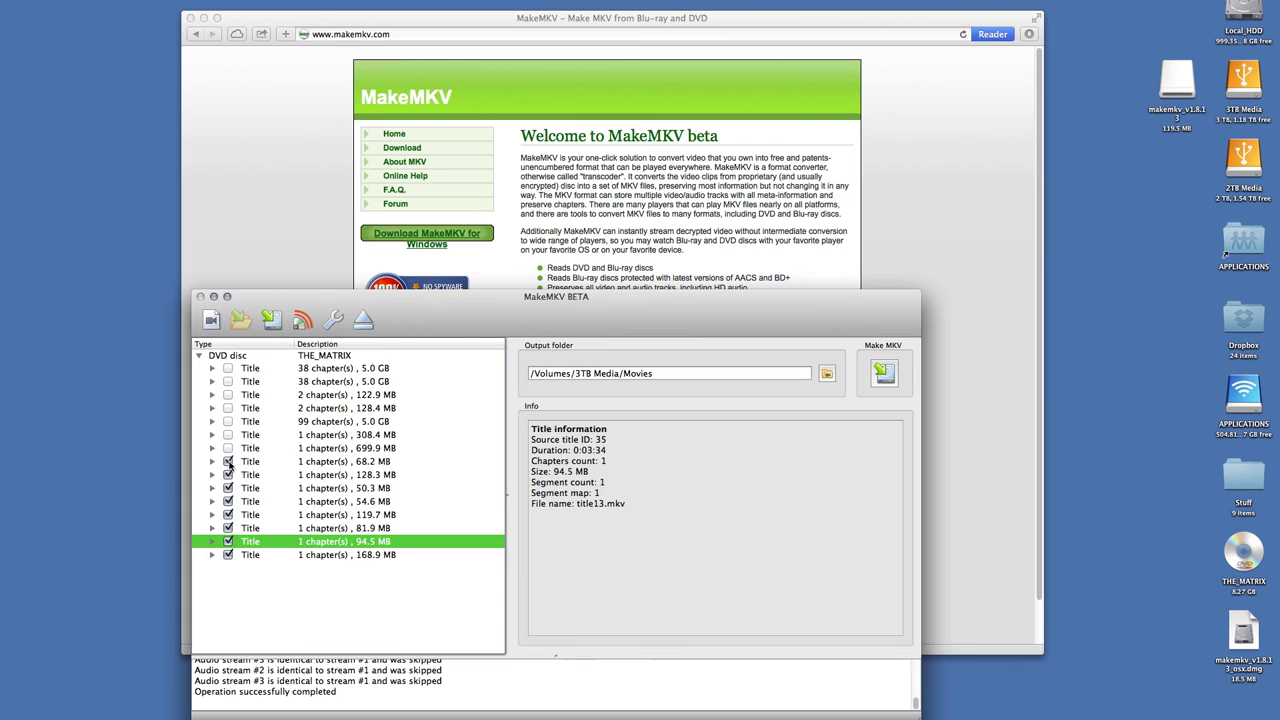
click(228, 461)
click(228, 474)
click(228, 488)
click(228, 501)
click(228, 514)
click(228, 528)
click(228, 541)
click(228, 555)
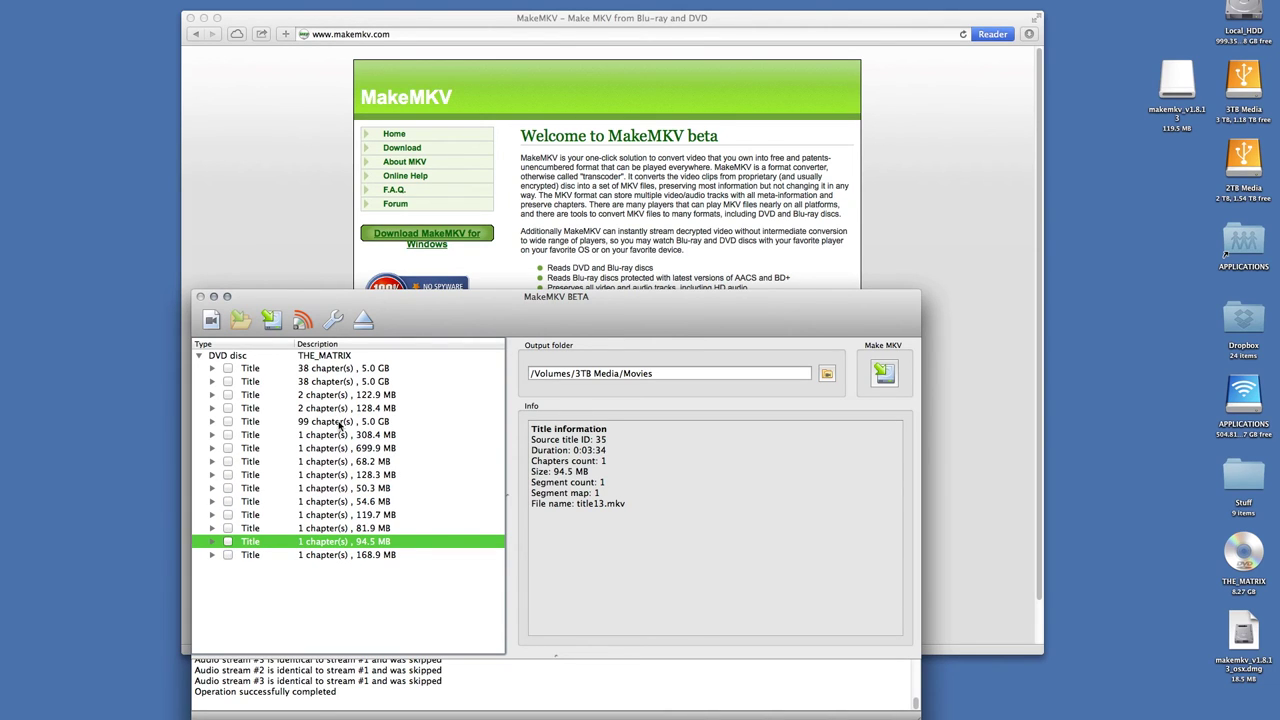
- Compare the title information of the three 5.0 GB titles and include the first 38-chapter title in the conversion
click(343, 370)
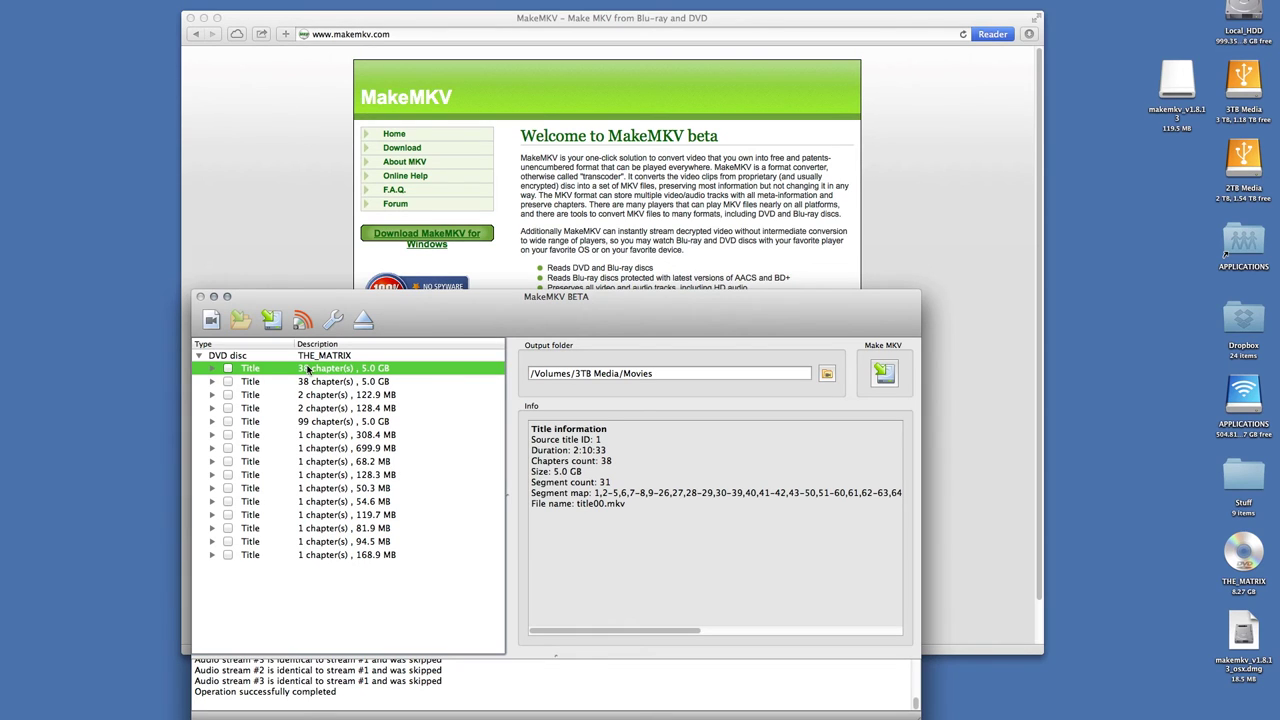
click(374, 383)
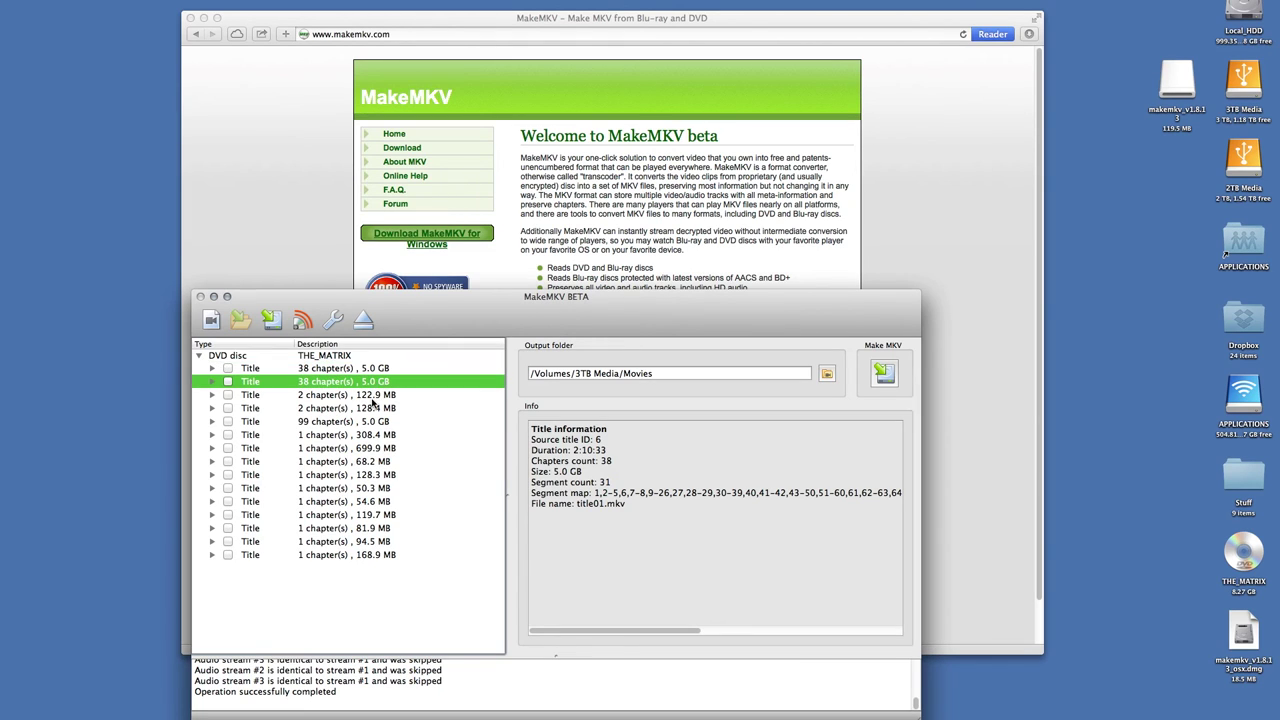
click(372, 422)
click(367, 372)
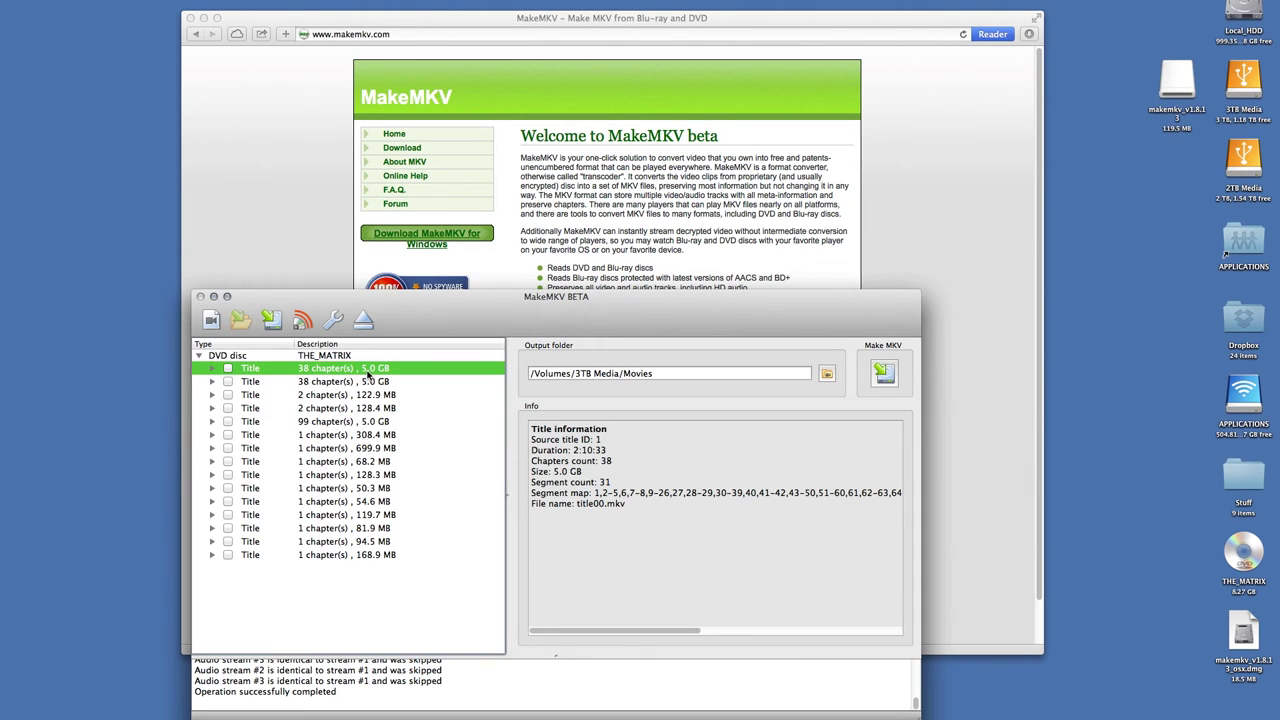
click(372, 386)
click(380, 421)
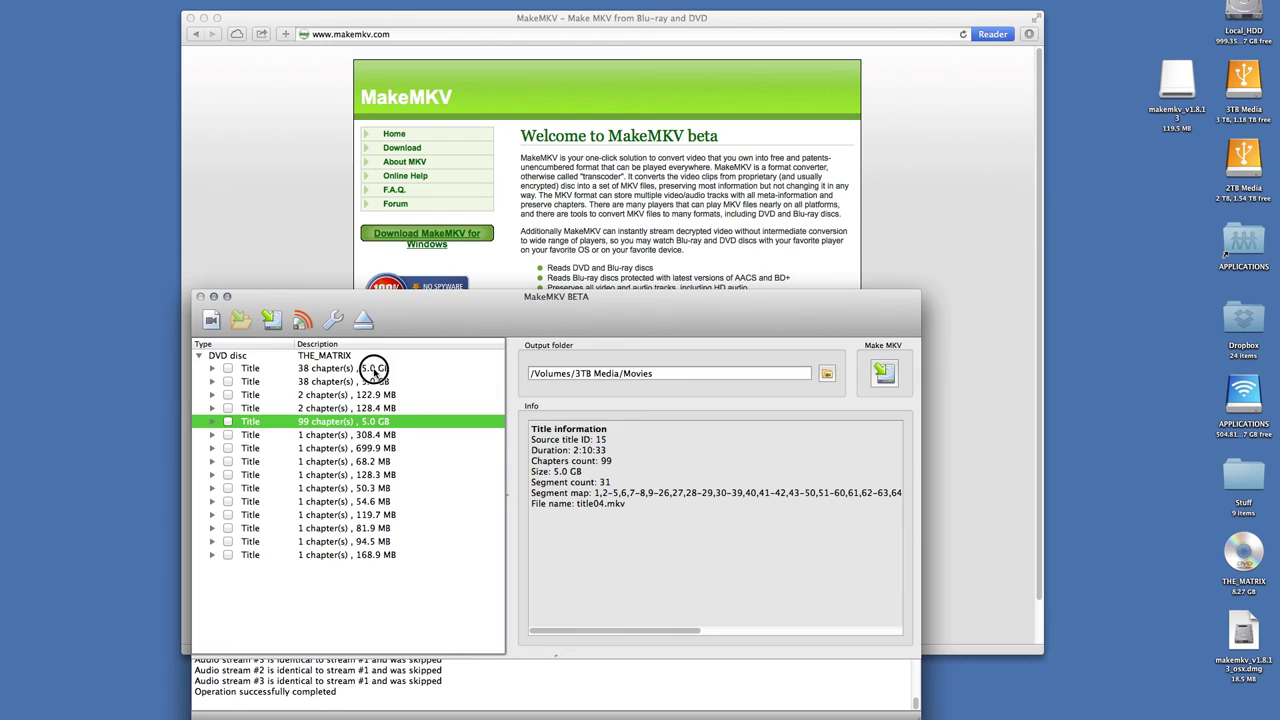
click(372, 368)
drag(571, 450, 608, 451)
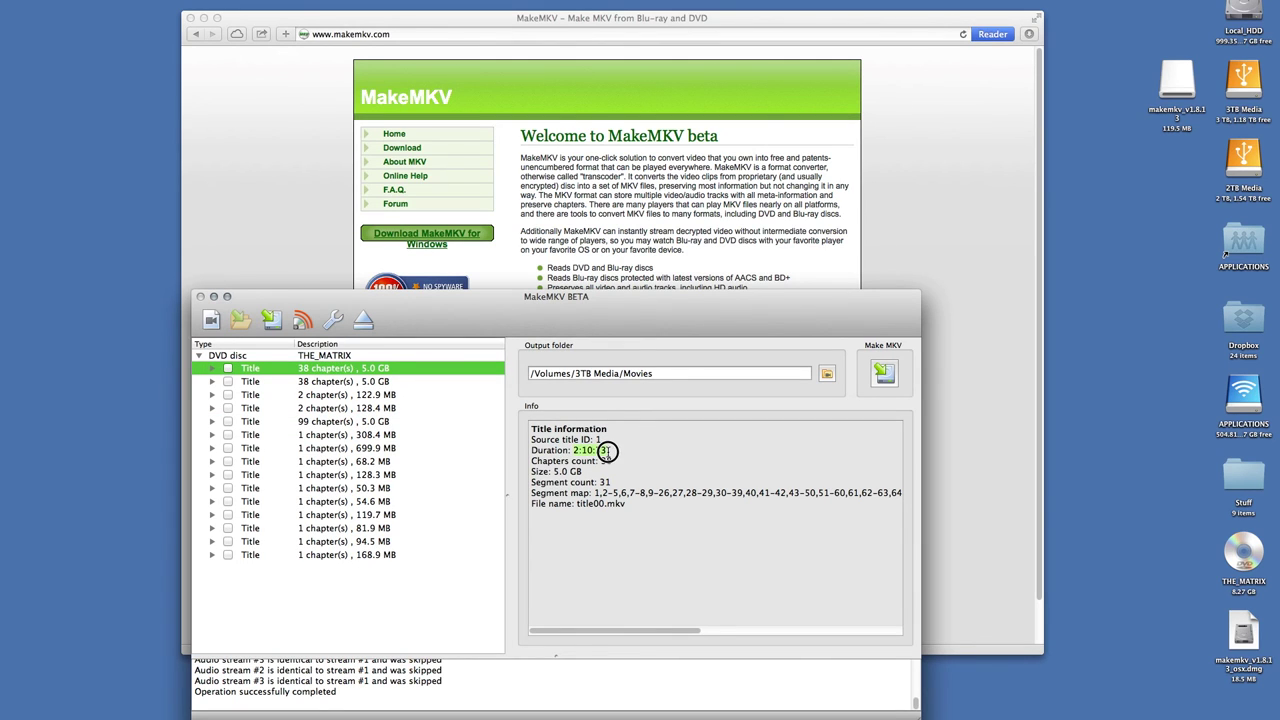
click(228, 369)
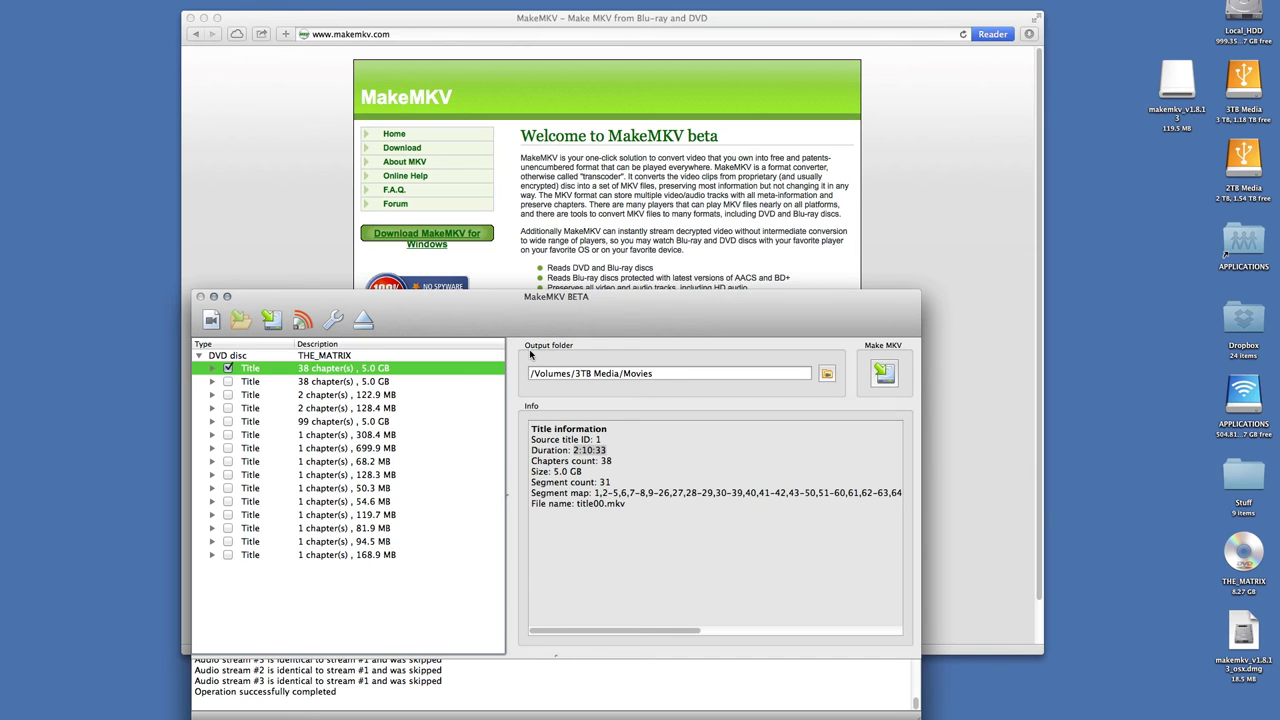
- Set the output folder to /Volumes/3TB Media/Movies/TheMatrix and start making the MKV, agreeing to create the missing directory
click(657, 373)
click(669, 373)
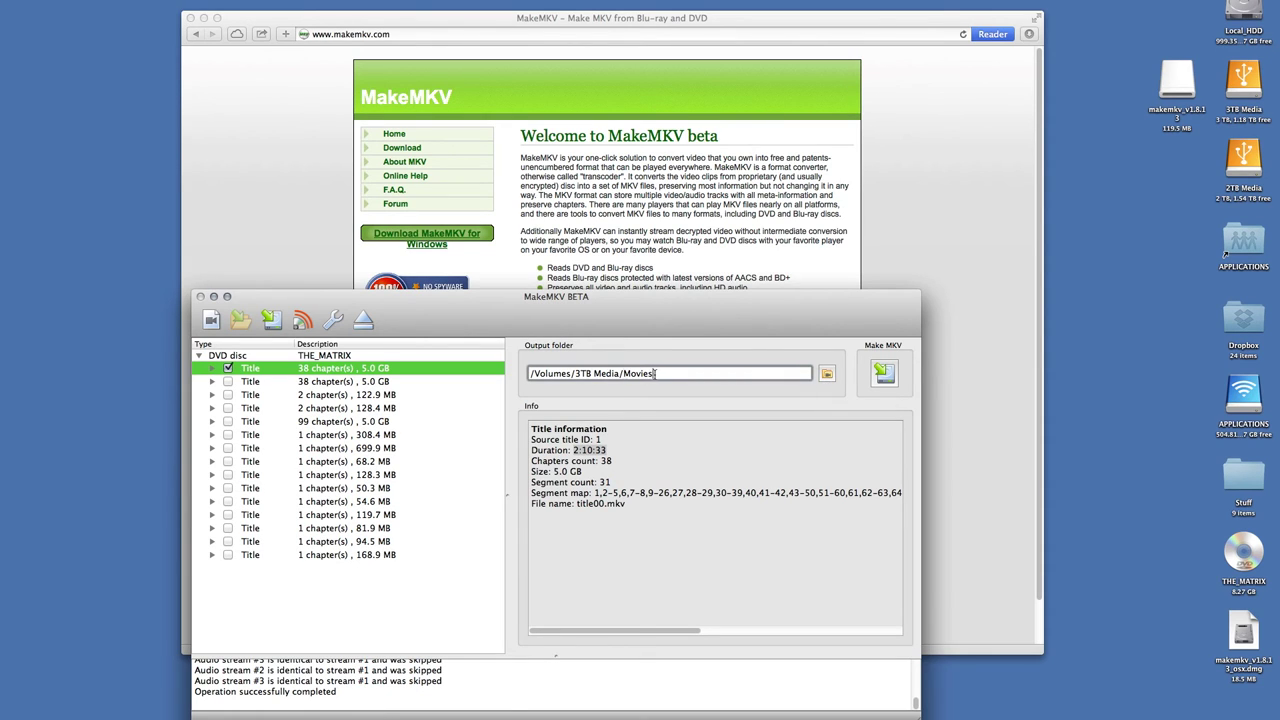
click(655, 373)
text(/TheMatrix)
click(881, 373)
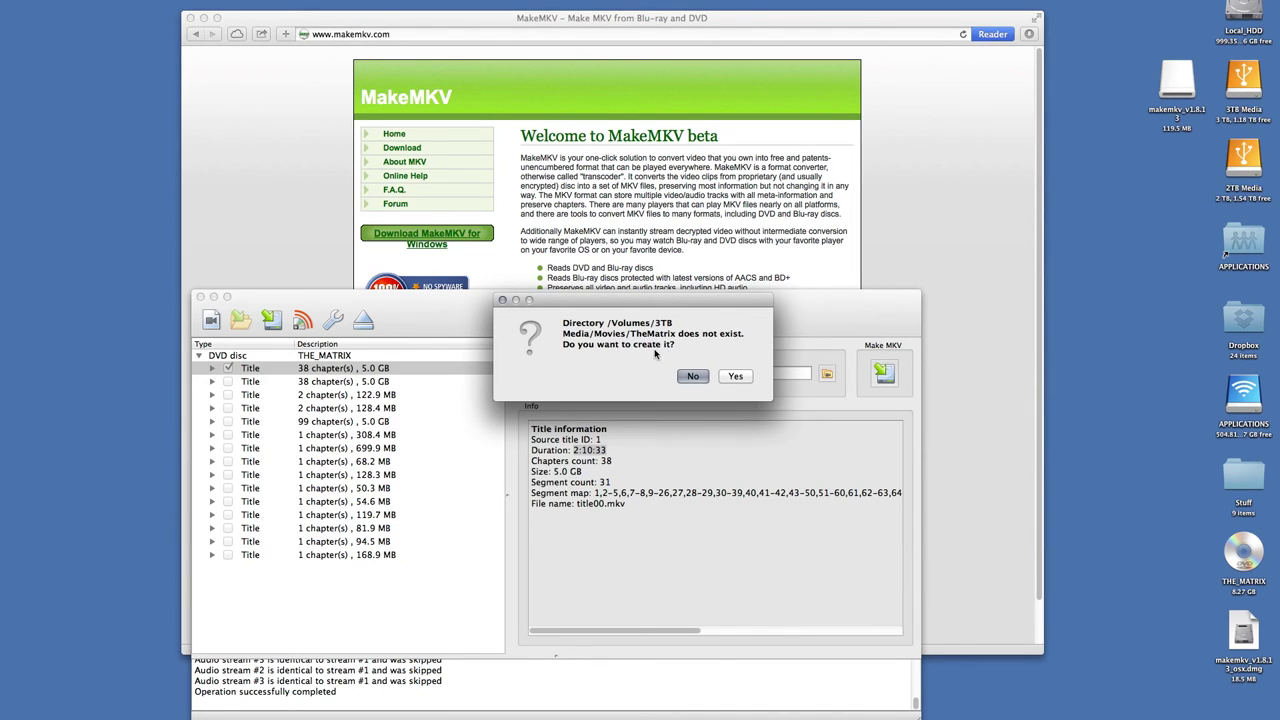
click(735, 377)
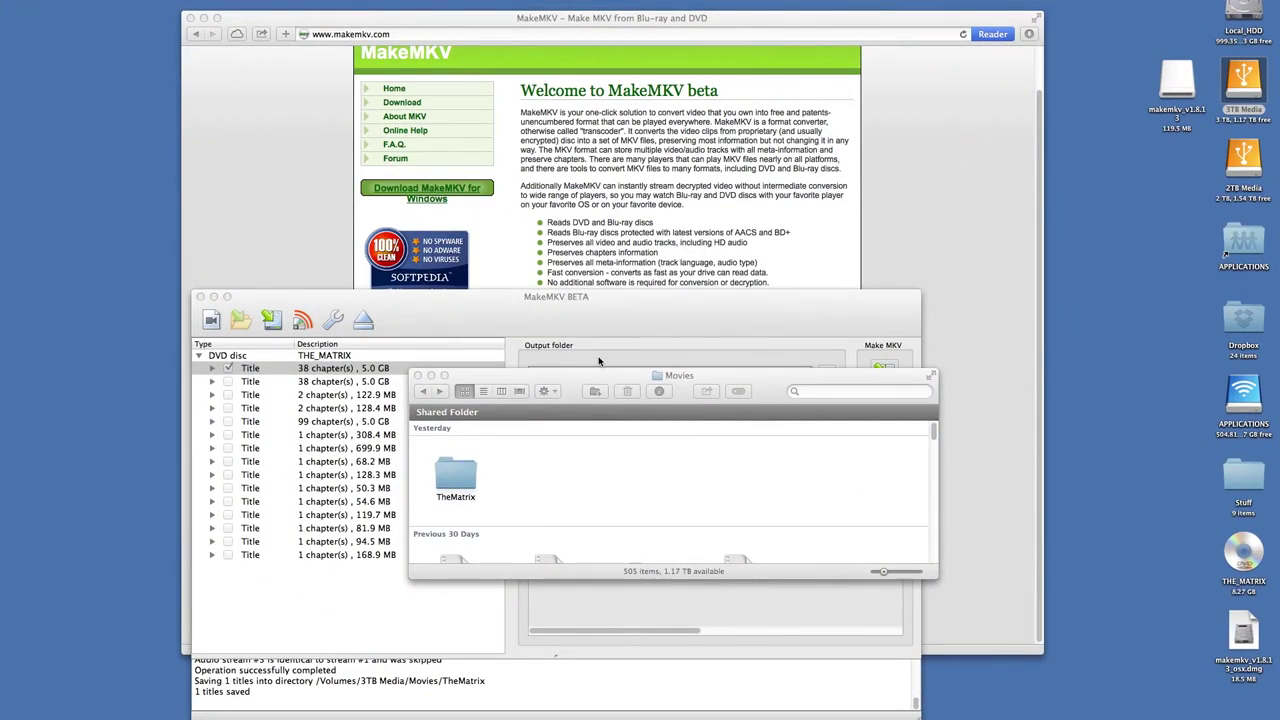
- Reposition the Movies folder window over MakeMKV and open the TheMatrix folder in it
drag(651, 367, 683, 373)
drag(667, 375, 585, 468)
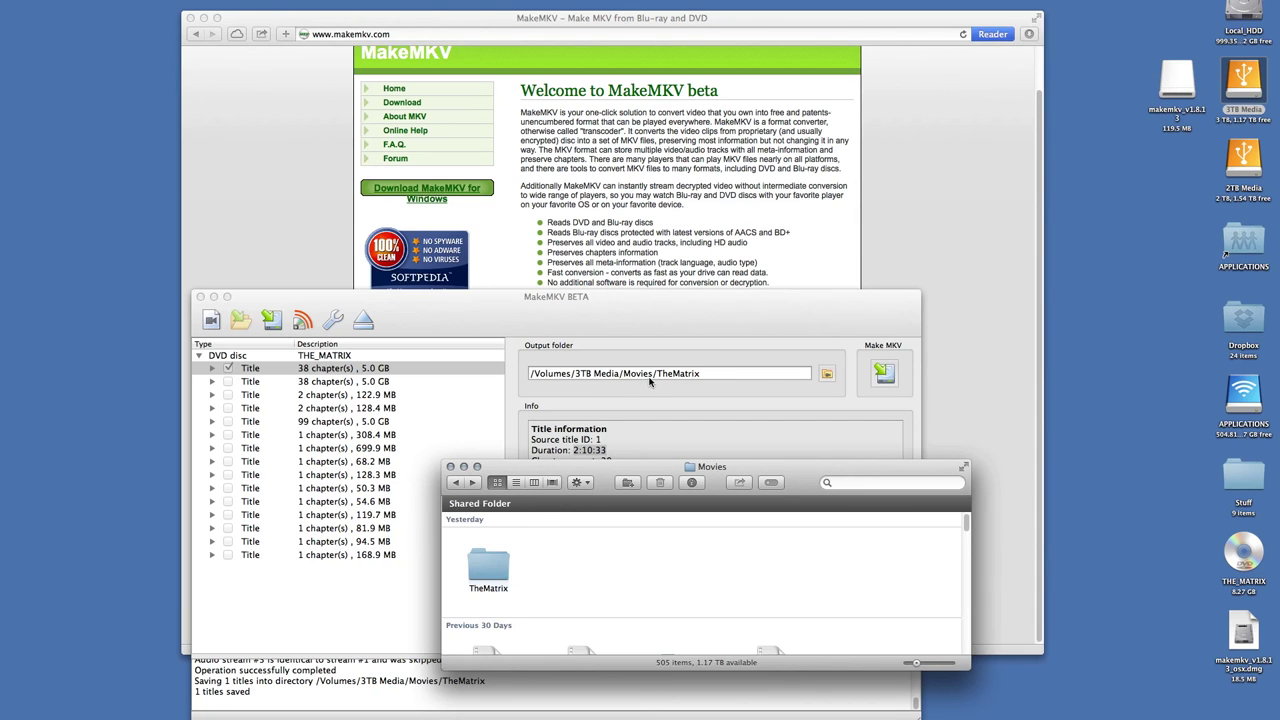
drag(611, 467, 631, 393)
click(516, 486)
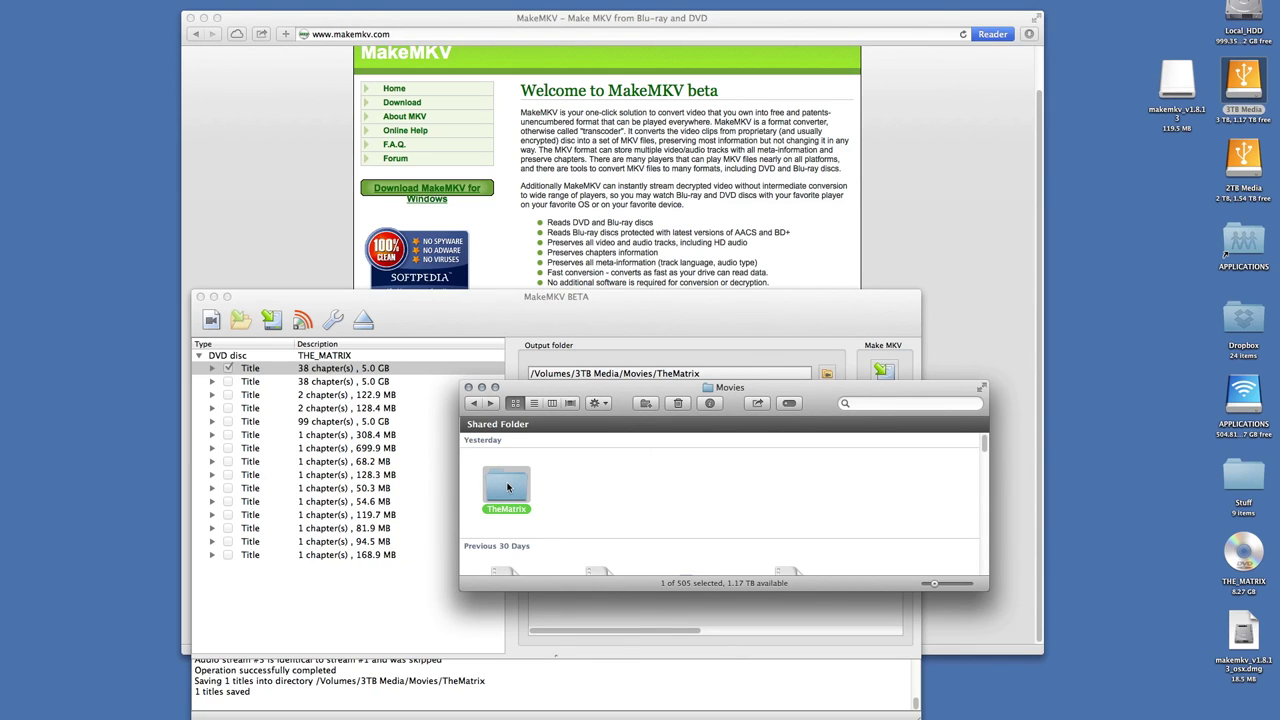
double_click(507, 487)
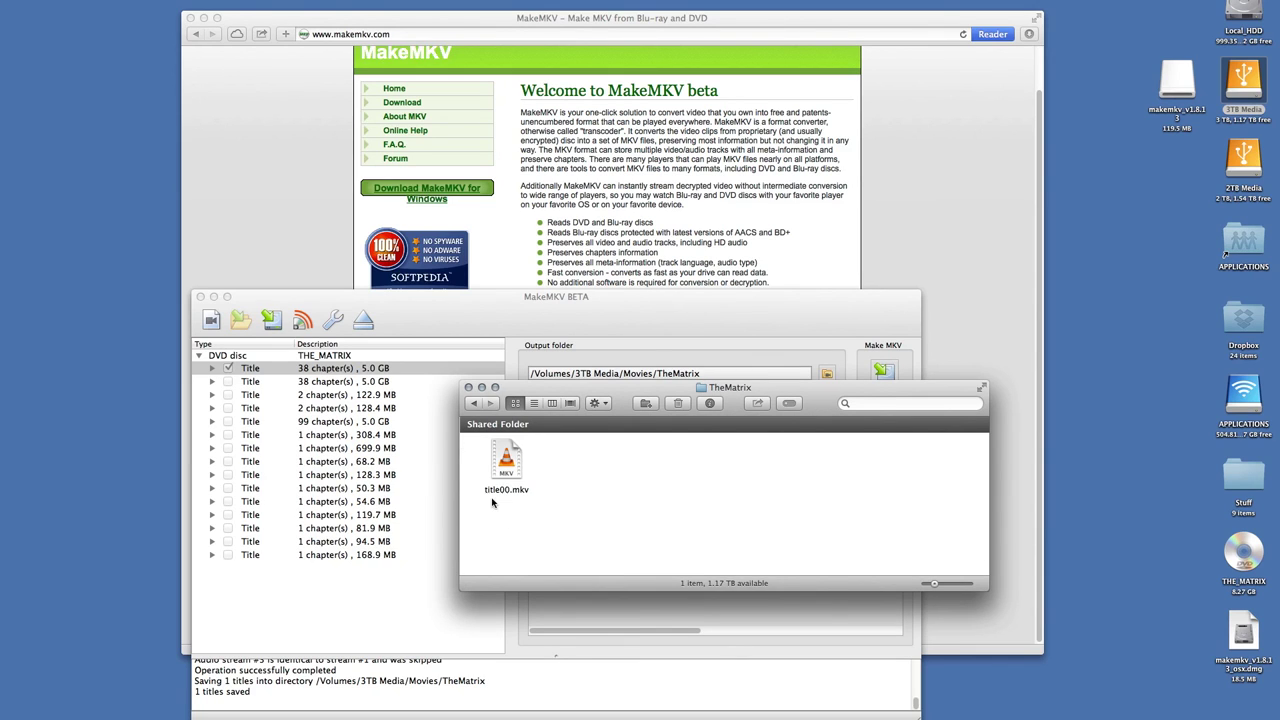
- Rename the ripped file title00.mkv to The Matrix.mkv
click(501, 498)
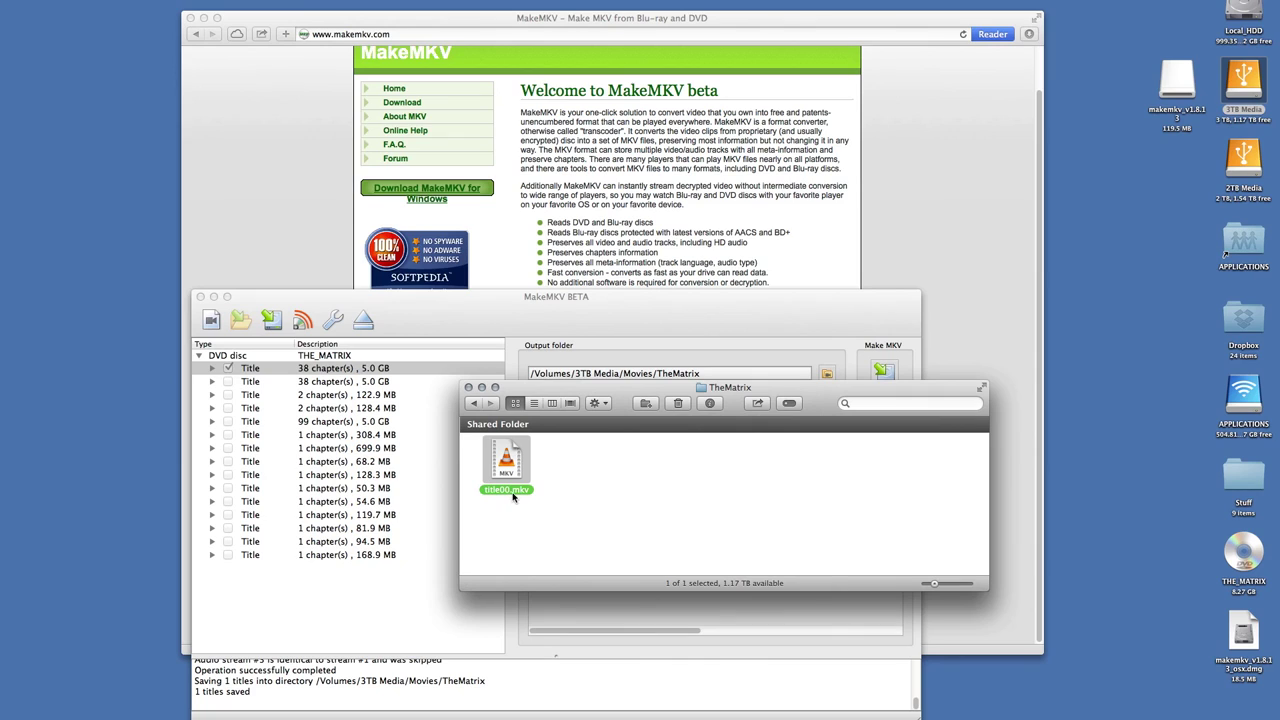
click(505, 489)
text(The Matrix)
key(Return)
click(628, 509)
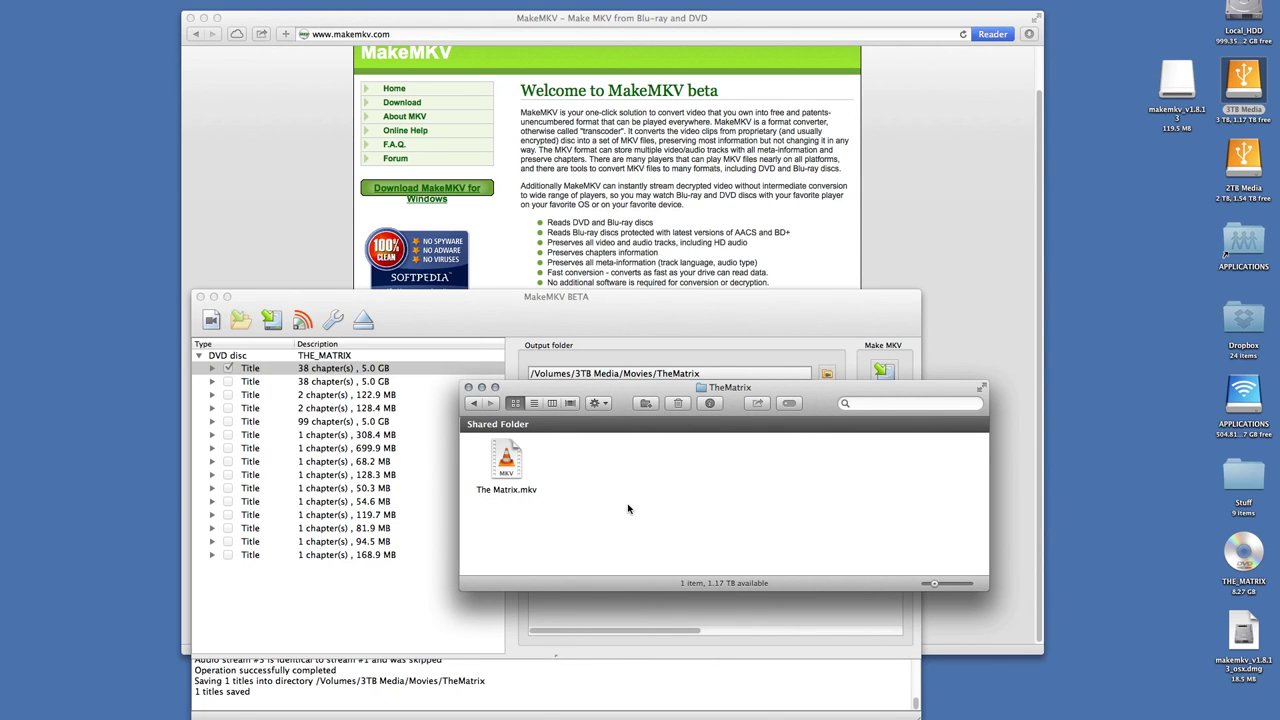